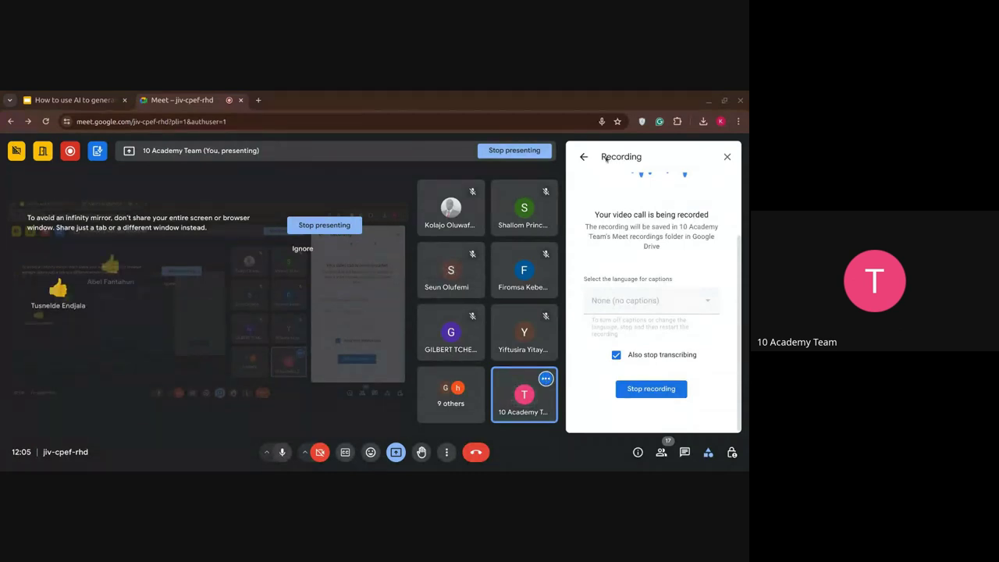
# Close the Meet recording panel and bring up the Slides deck on AI email drafts
pyautogui.click(727, 156)
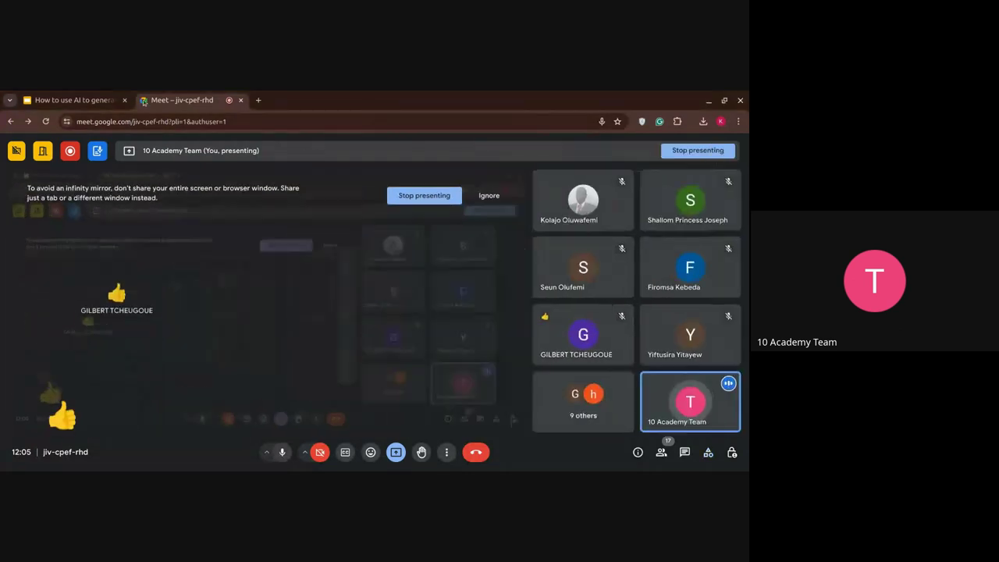
pyautogui.click(108, 99)
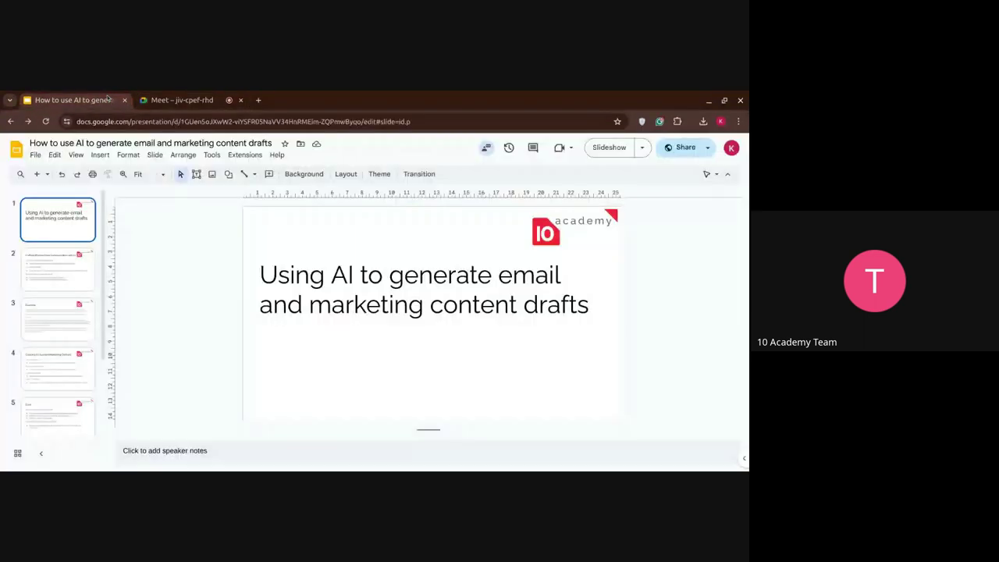
# Show slide 2, 'Crafting Effective Email Communication with AI', in the editor
pyautogui.click(63, 263)
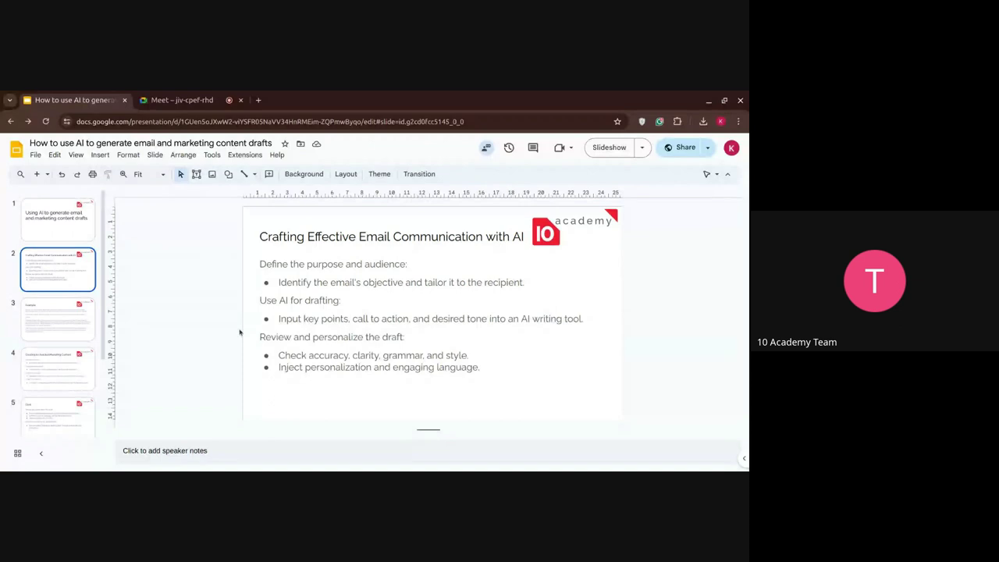
pyautogui.click(77, 334)
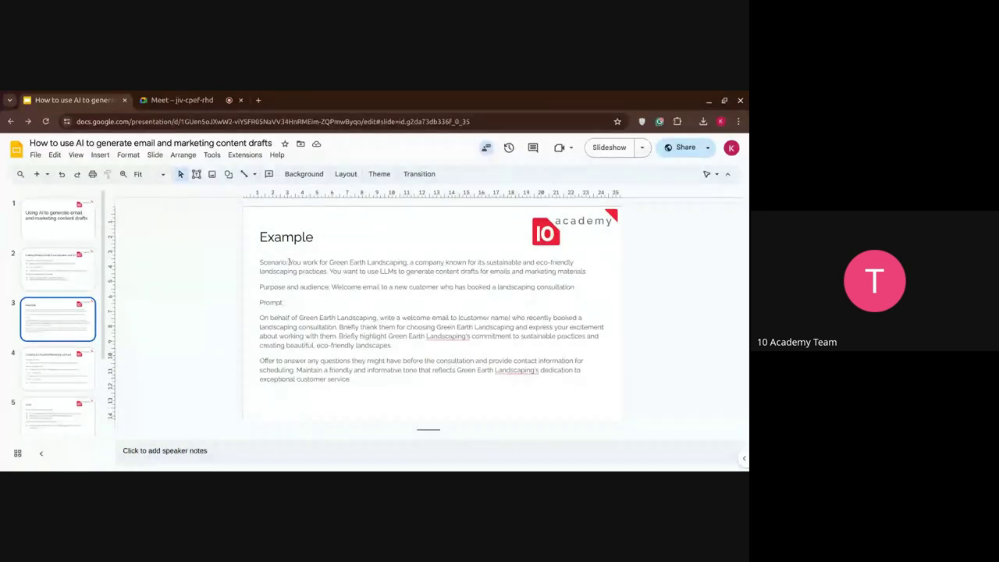
pyautogui.moveTo(289, 262); pyautogui.dragTo(374, 273)
pyautogui.click(374, 273)
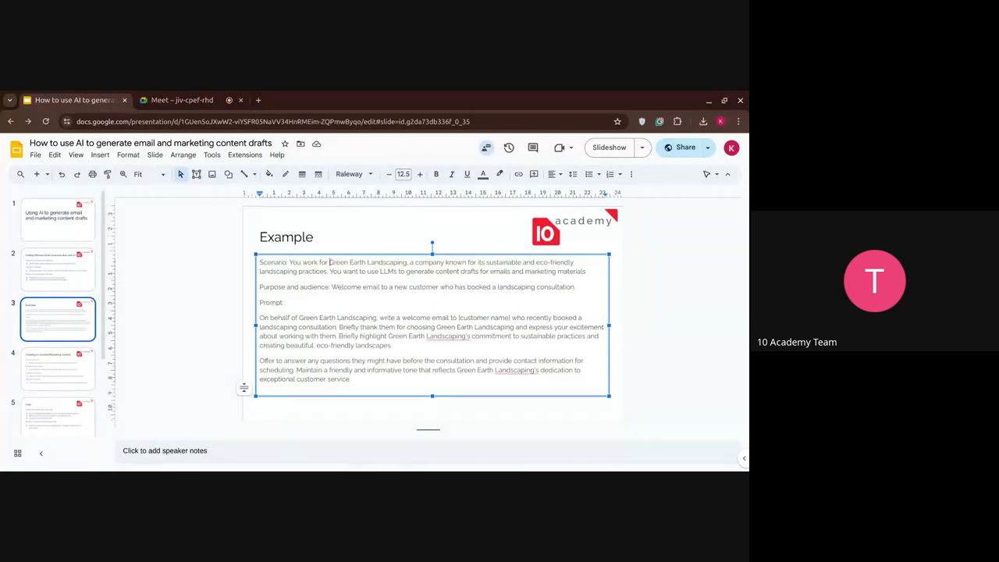
# Point out 'Green Earth Landscaping' and the eco-friendly practices phrase, then add a colon after 'Prompt'
pyautogui.moveTo(330, 262); pyautogui.dragTo(403, 270)
pyautogui.click(405, 271)
pyautogui.moveTo(485, 262); pyautogui.dragTo(555, 271)
pyautogui.click(326, 287)
pyautogui.write(':')
# Select both prompt paragraphs, from 'On behalf' to 'service.', and open a new browser tab
pyautogui.moveTo(297, 369); pyautogui.dragTo(420, 371)
pyautogui.moveTo(385, 379); pyautogui.dragTo(254, 323)
pyautogui.hotkey('ctrl', 'c')
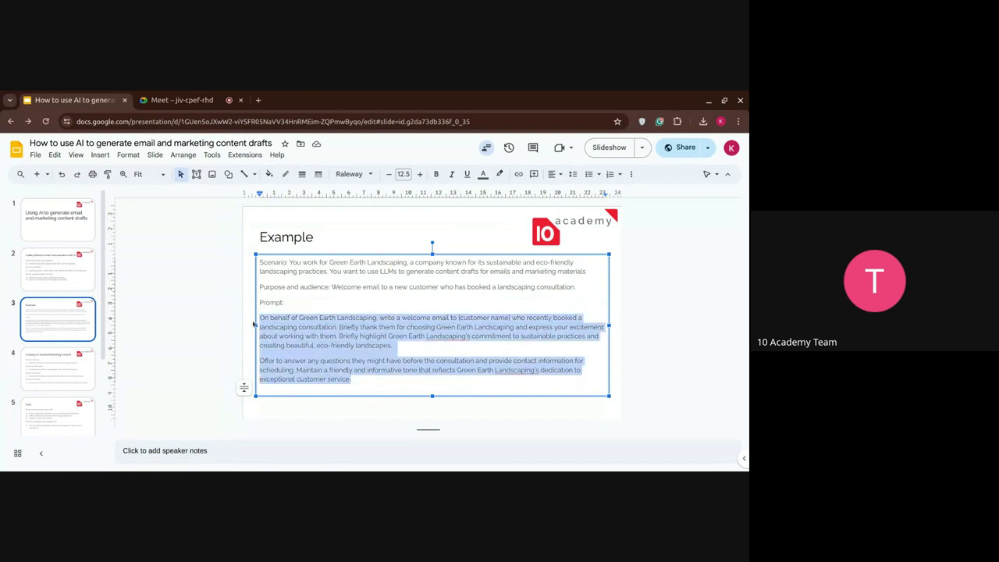
pyautogui.click(257, 100)
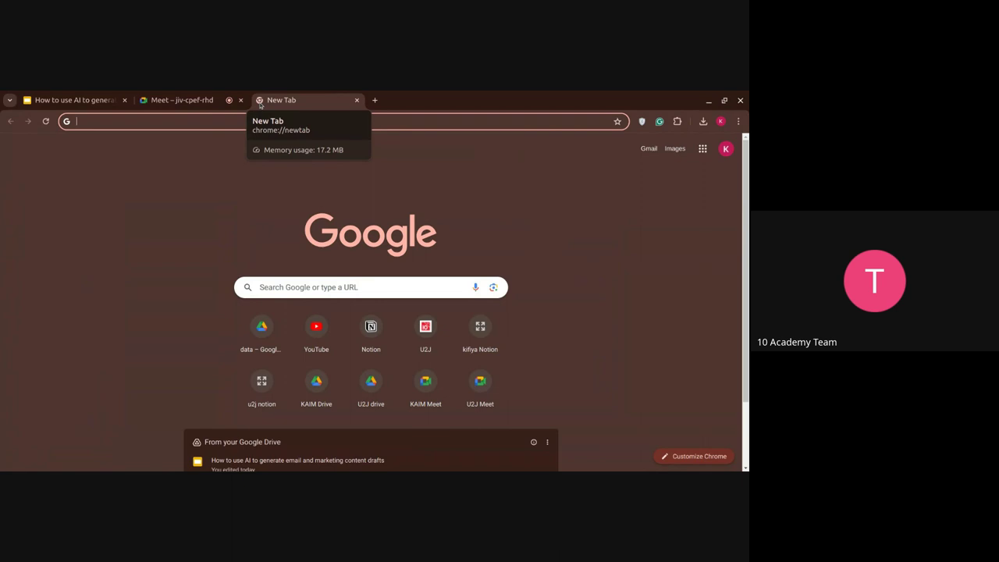
# Return to the deck's slide 7 and preview its Grammarly link
pyautogui.click(186, 102)
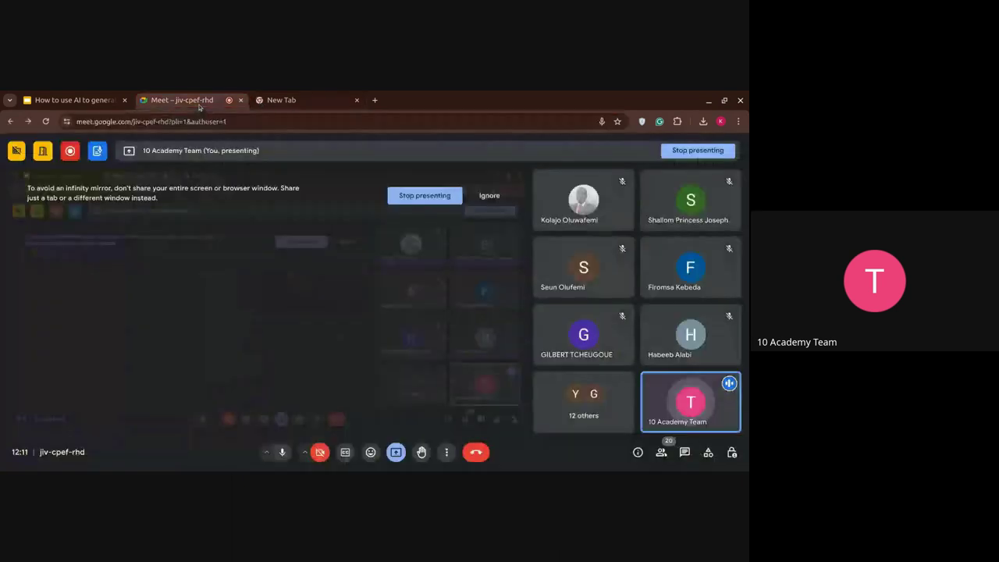
pyautogui.click(94, 104)
pyautogui.scroll(-3, 58, 367)
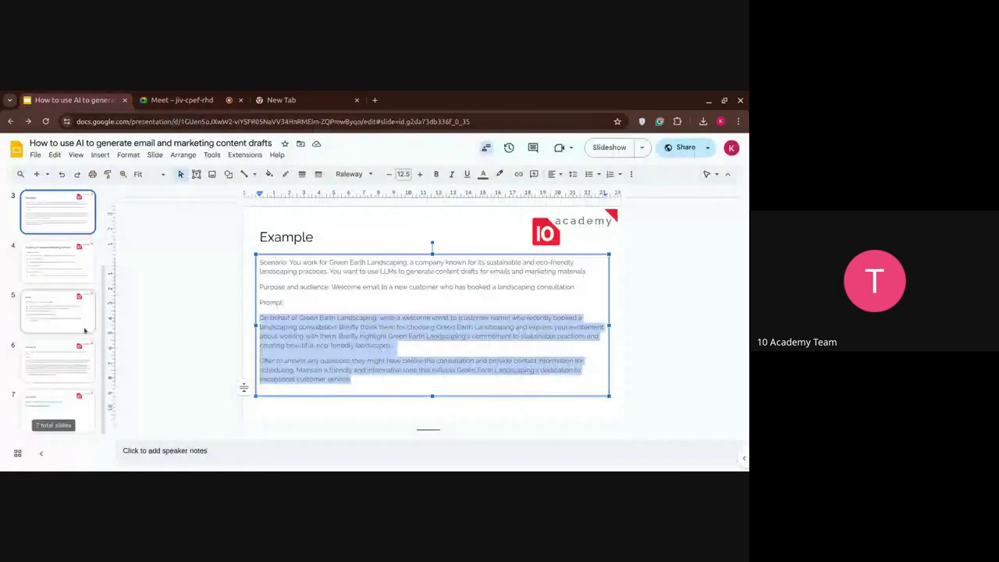
pyautogui.click(55, 401)
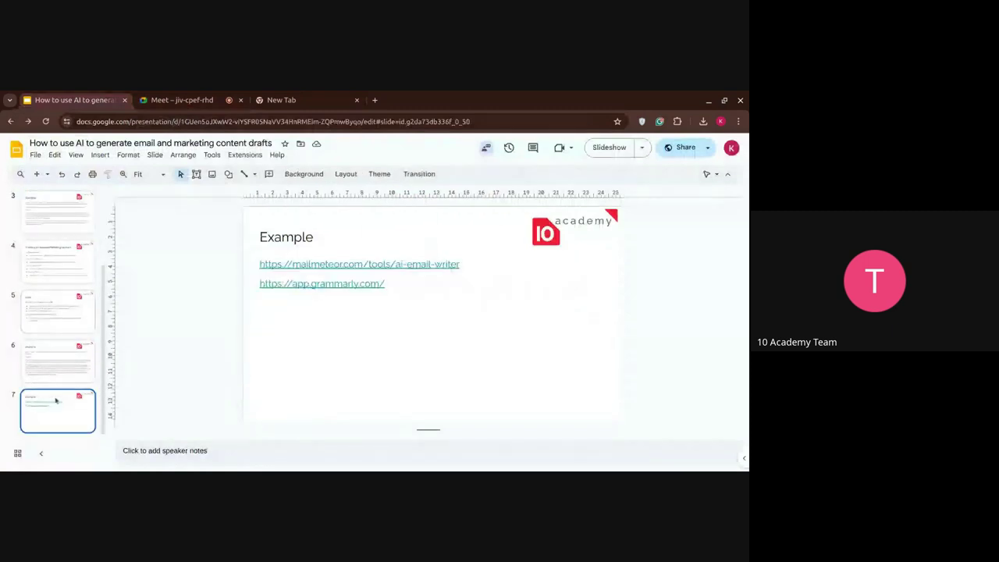
pyautogui.click(321, 285)
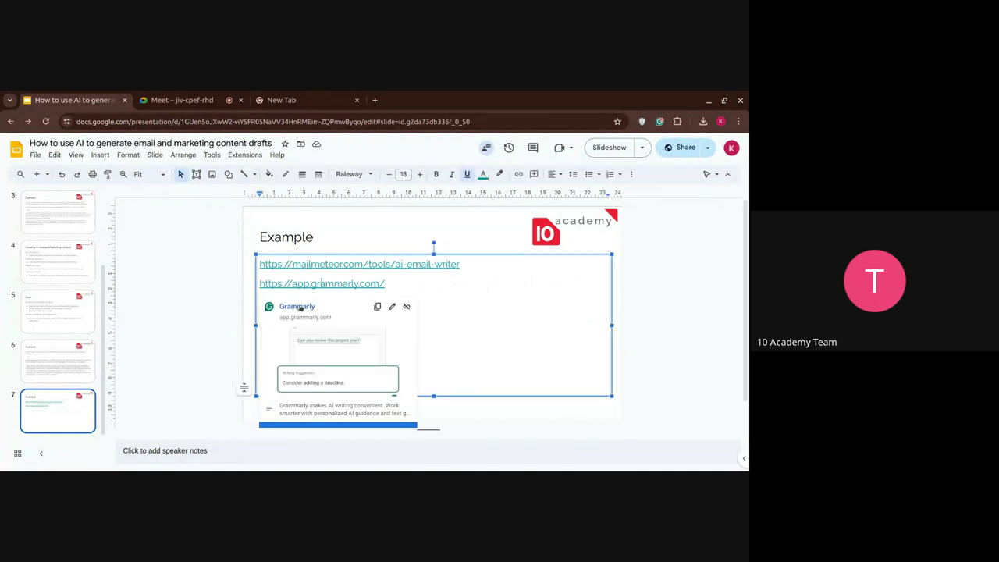
# Open slide 7's Grammarly and Mailmeteor AI email writer links in their own tabs
pyautogui.click(297, 306)
pyautogui.hotkey('ctrl', 'shift', 'Tab')
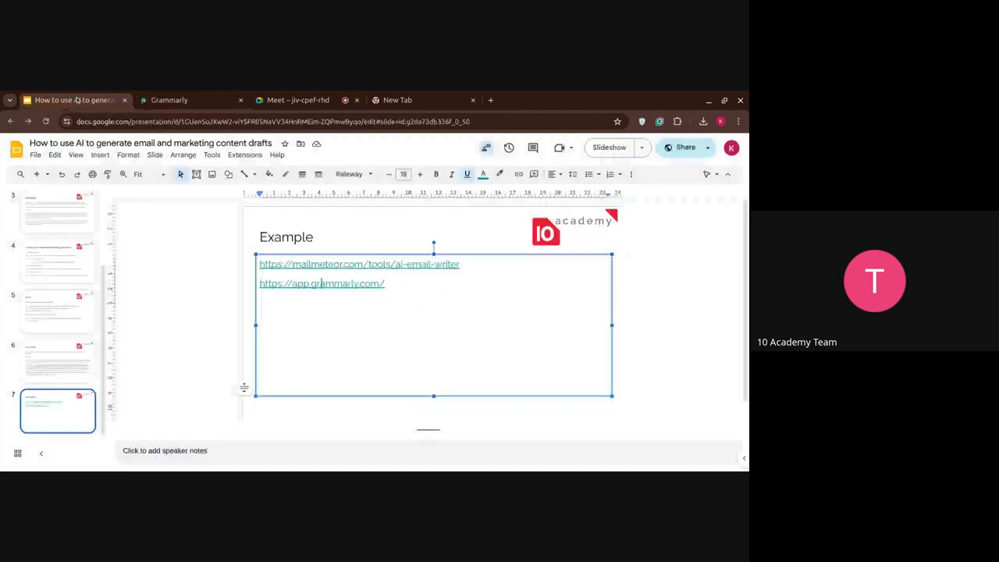
pyautogui.click(356, 264)
pyautogui.click(312, 286)
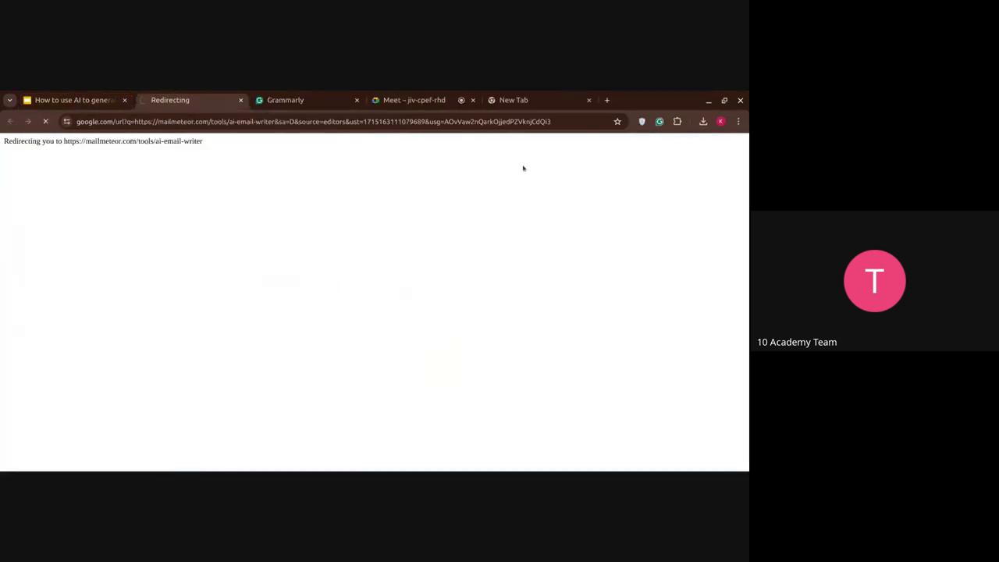
pyautogui.click(540, 108)
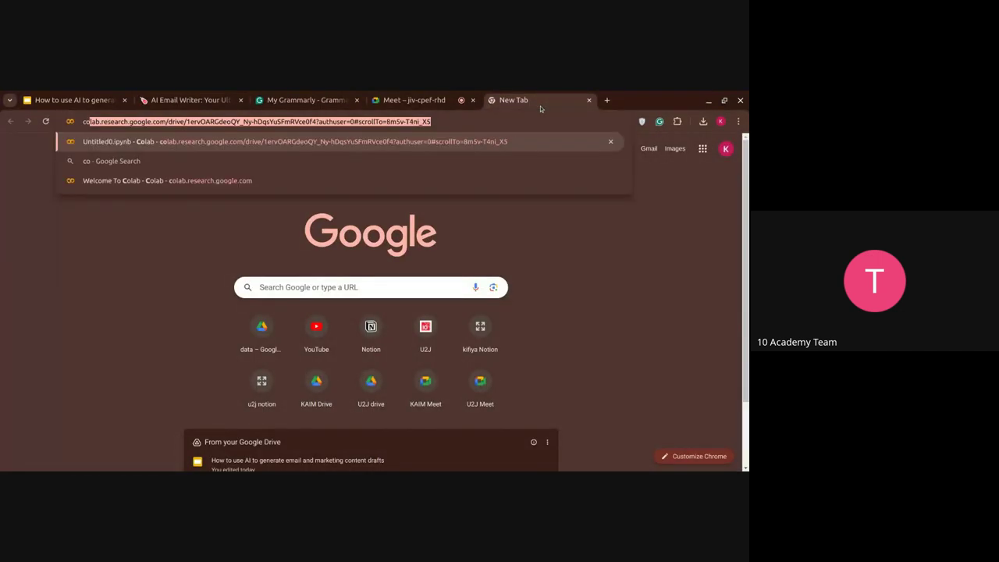
# Search 'copilot' to load Microsoft Copilot, then return to Mailmeteor's AI Email Writer
pyautogui.write('pilo')
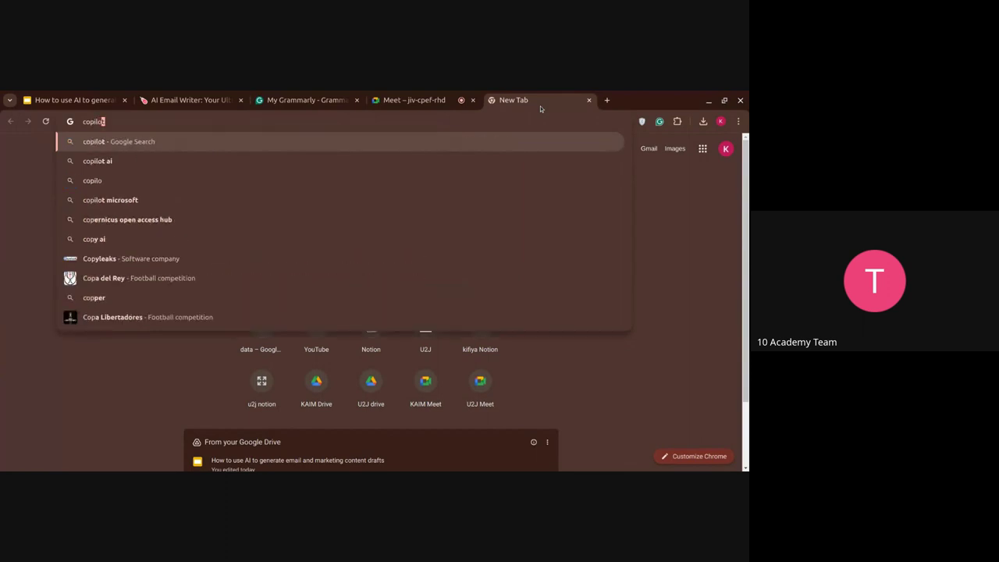
pyautogui.write('t')
pyautogui.press('Return')
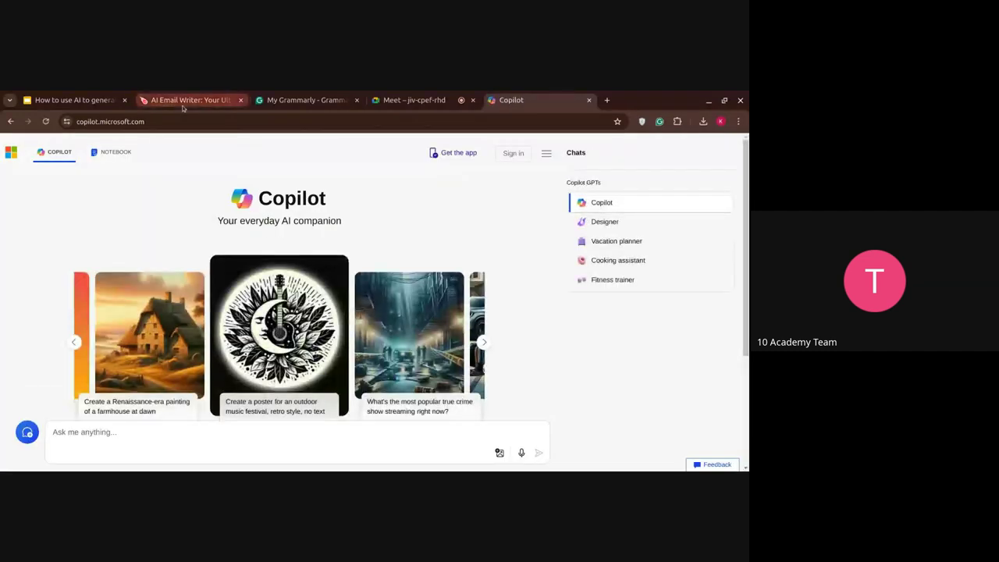
pyautogui.click(184, 101)
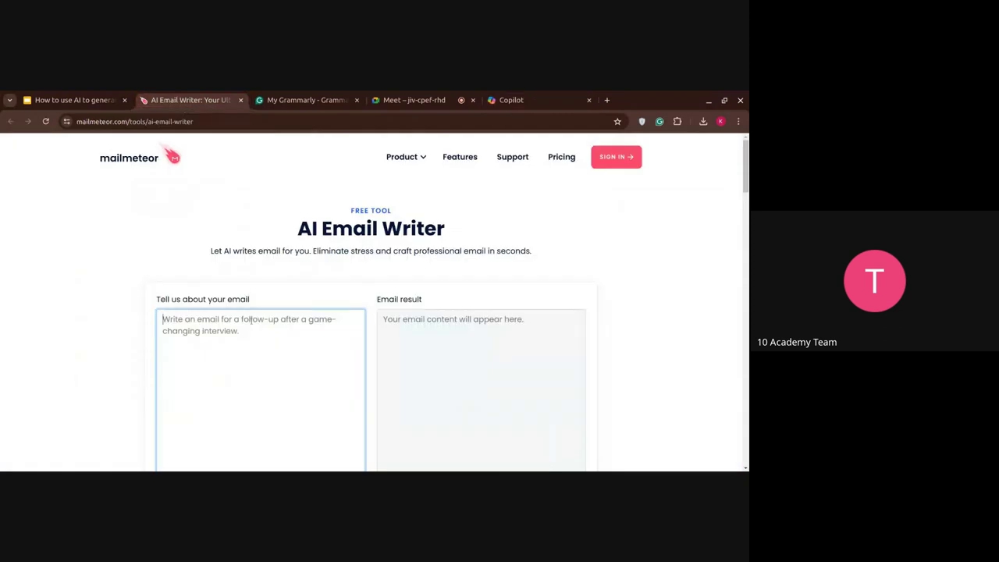
# Paste the Green Earth Landscaping welcome-email prompt into Mailmeteor and generate the email
pyautogui.hotkey('ctrl', 'v')
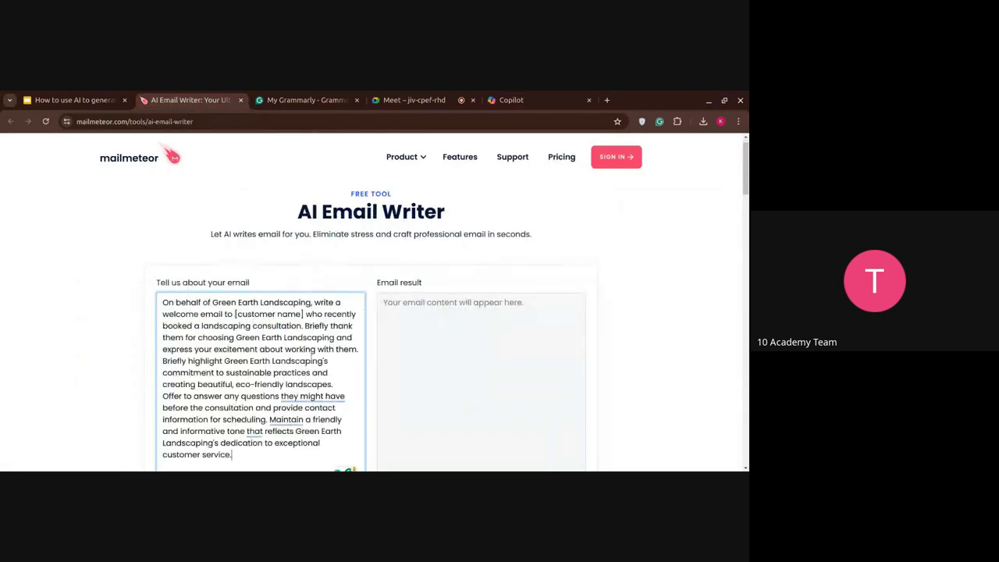
pyautogui.scroll(-15, 328, 390)
pyautogui.scroll(8, 332, 397)
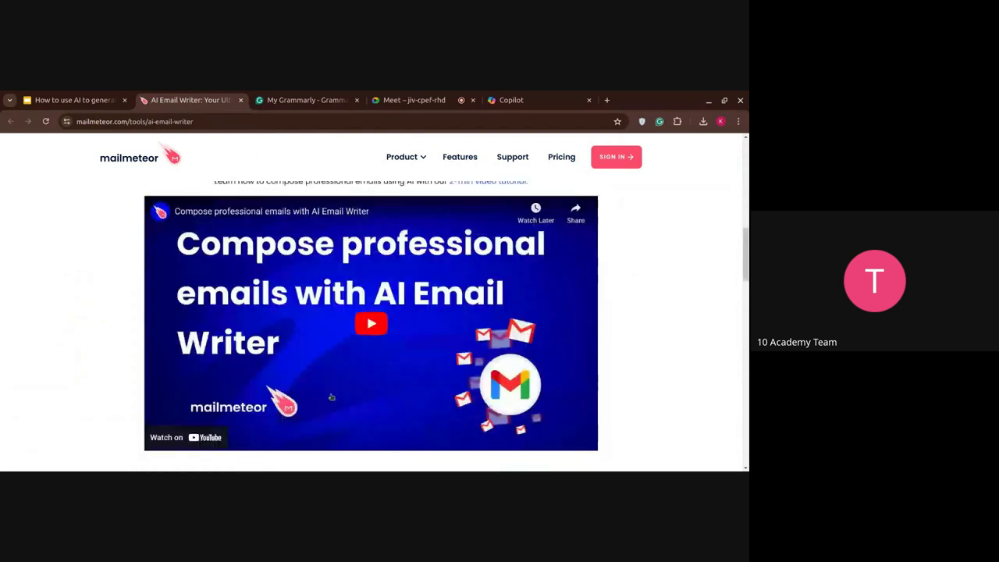
pyautogui.scroll(3, 331, 397)
pyautogui.scroll(5, 332, 397)
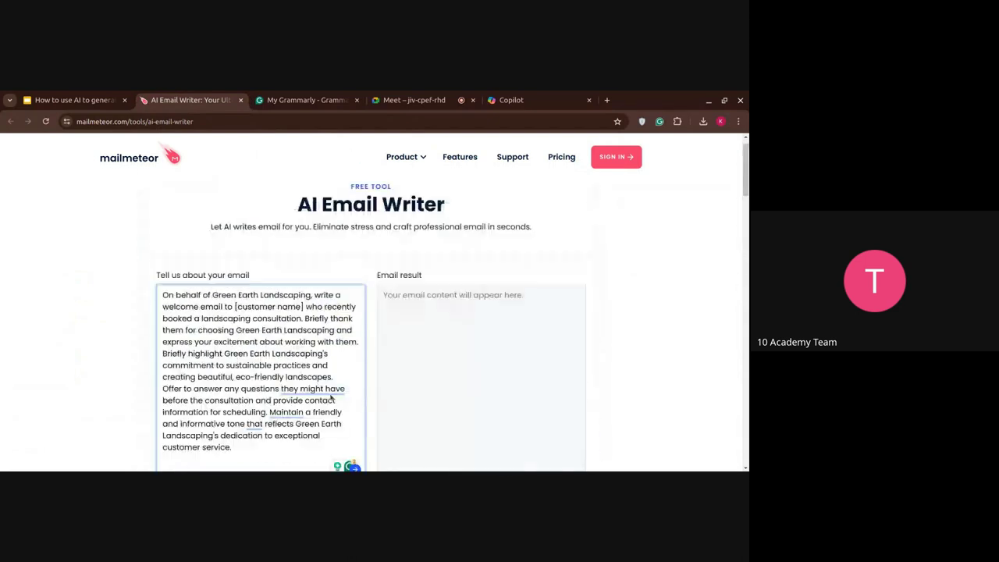
pyautogui.scroll(-1, 330, 398)
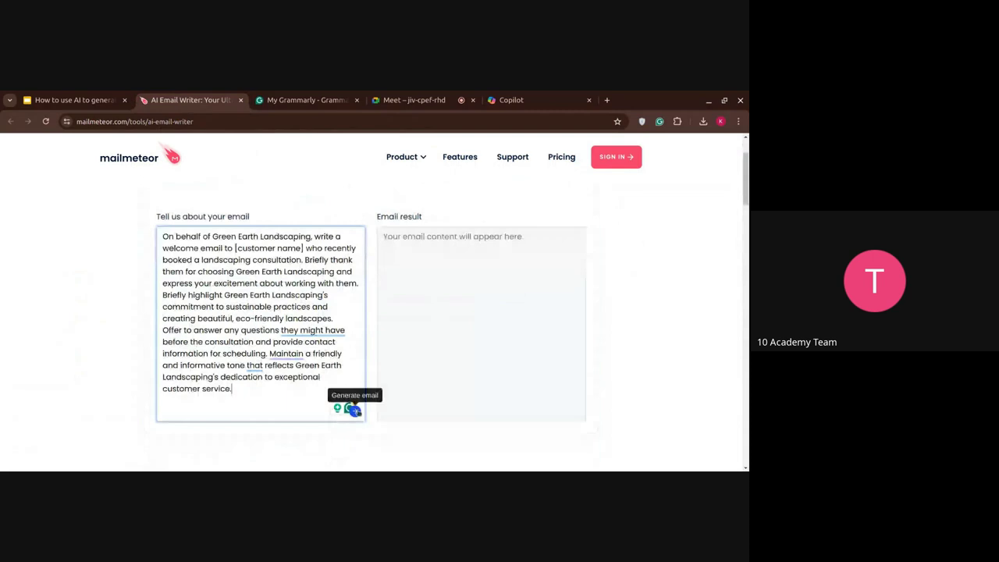
pyautogui.click(355, 411)
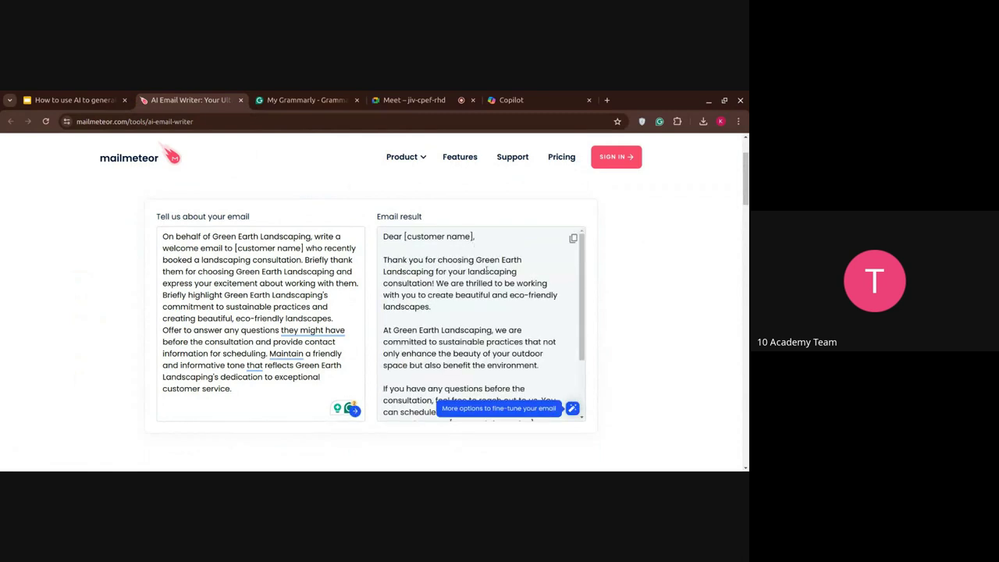
pyautogui.scroll(-2, 511, 297)
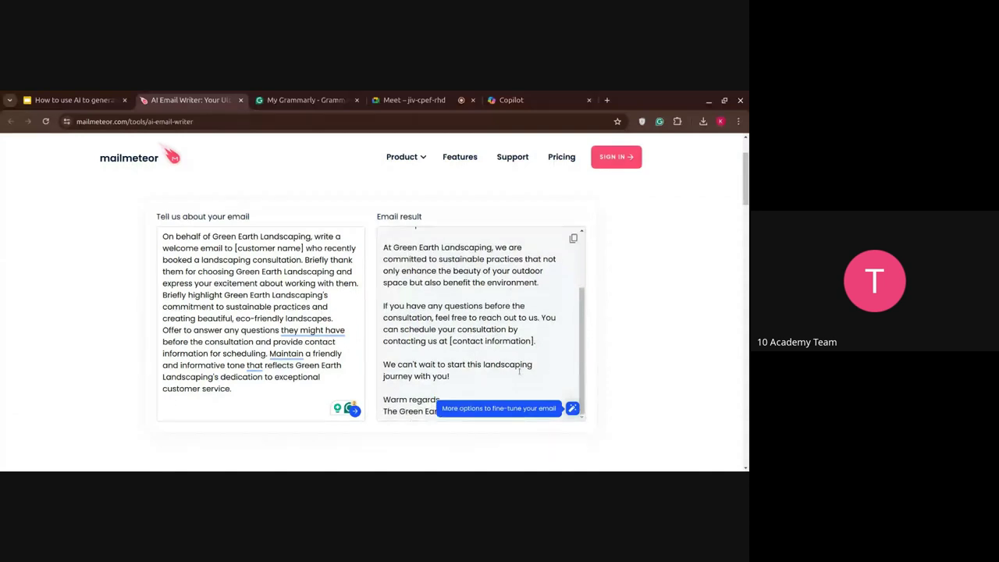
pyautogui.scroll(3, 519, 371)
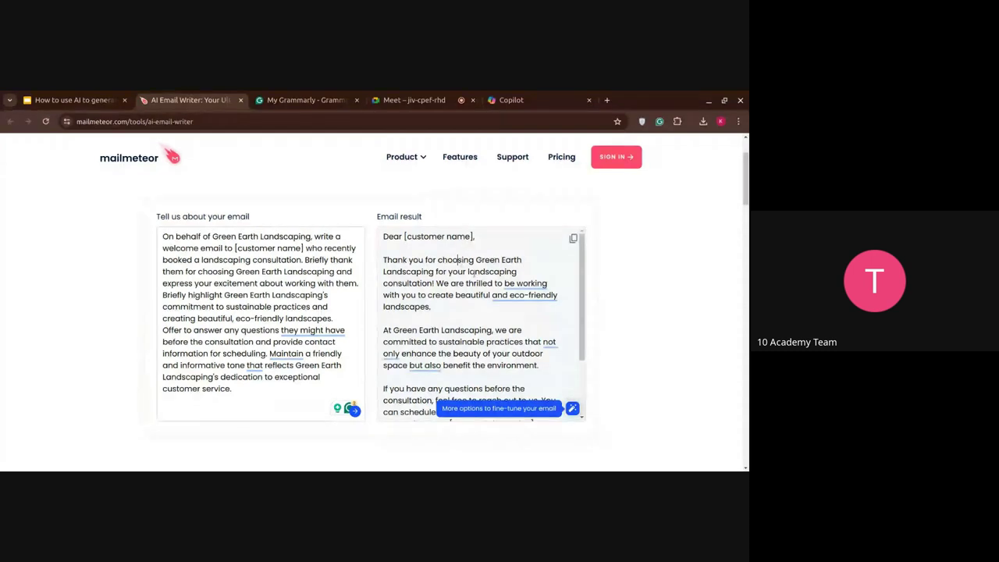
pyautogui.moveTo(515, 287)
pyautogui.scroll(-2, 522, 353)
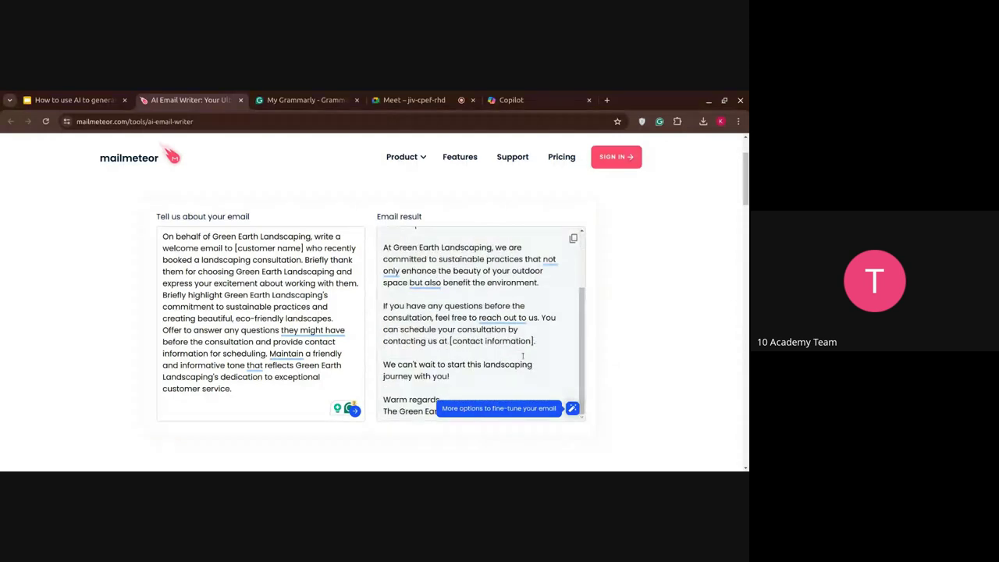
# Replace the [customer name] placeholder in the prompt with '10 Academy'
pyautogui.moveTo(502, 318)
pyautogui.scroll(1, 445, 354)
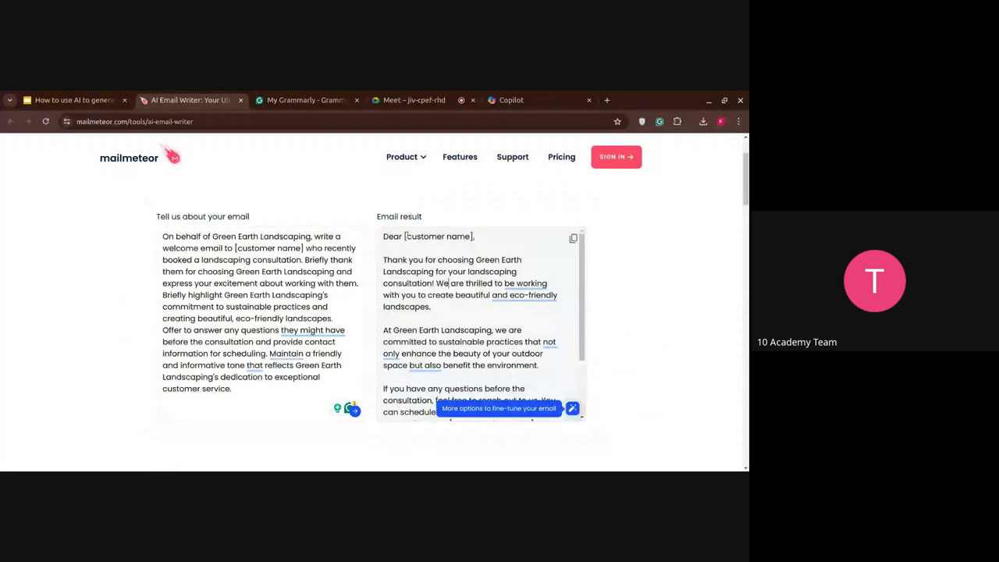
pyautogui.moveTo(404, 236); pyautogui.dragTo(473, 236)
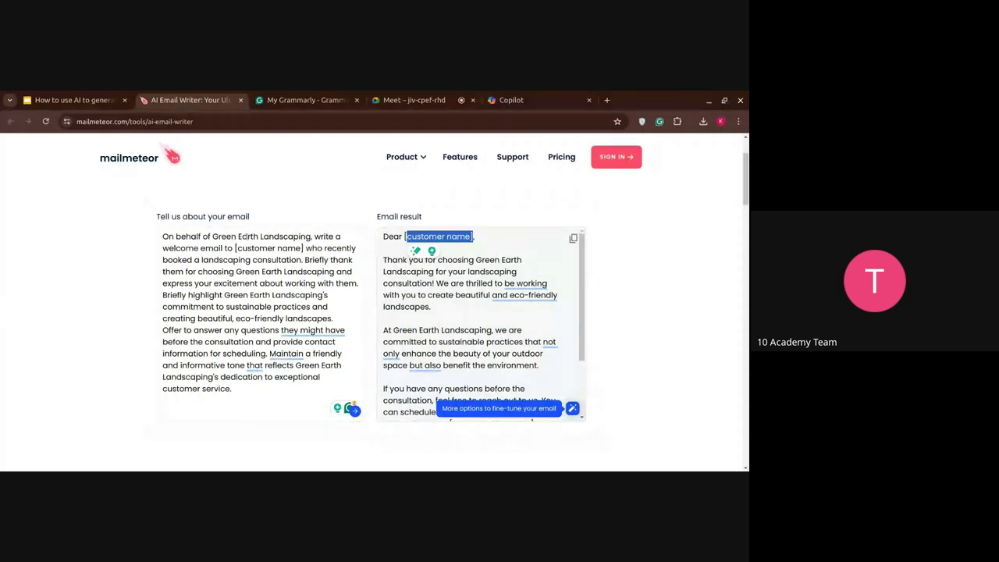
pyautogui.moveTo(234, 248); pyautogui.dragTo(304, 248)
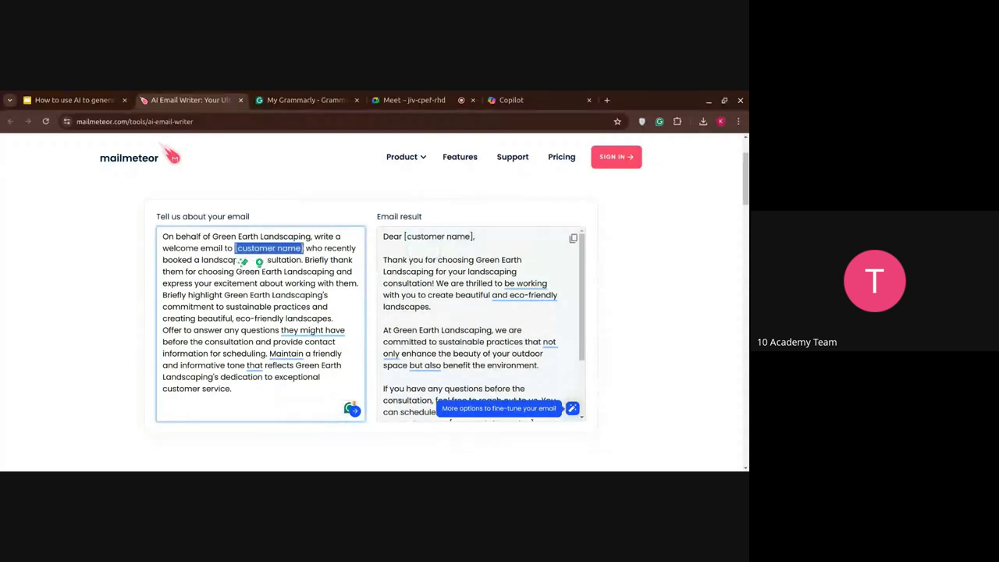
pyautogui.press('BackSpace')
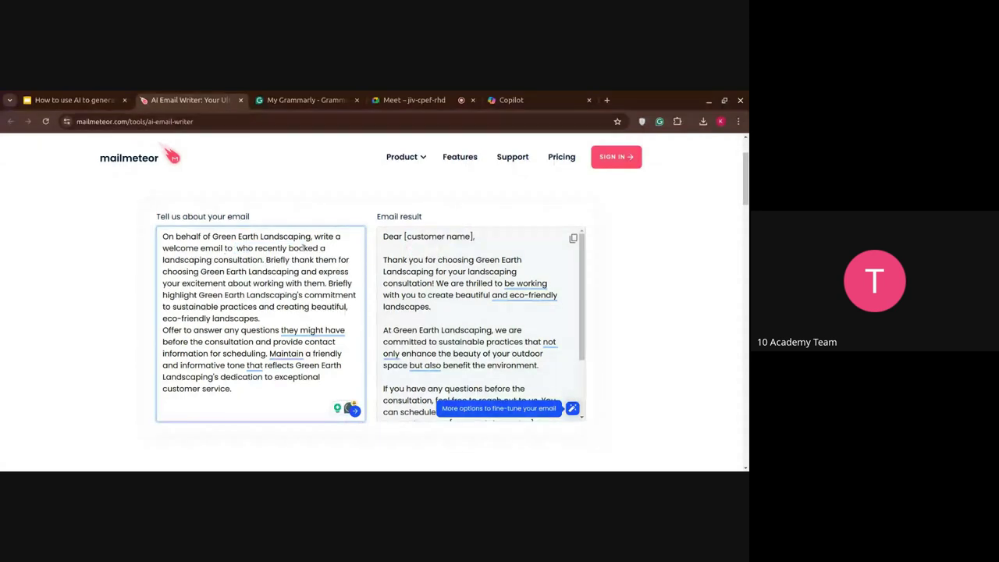
pyautogui.write('10 Academ')
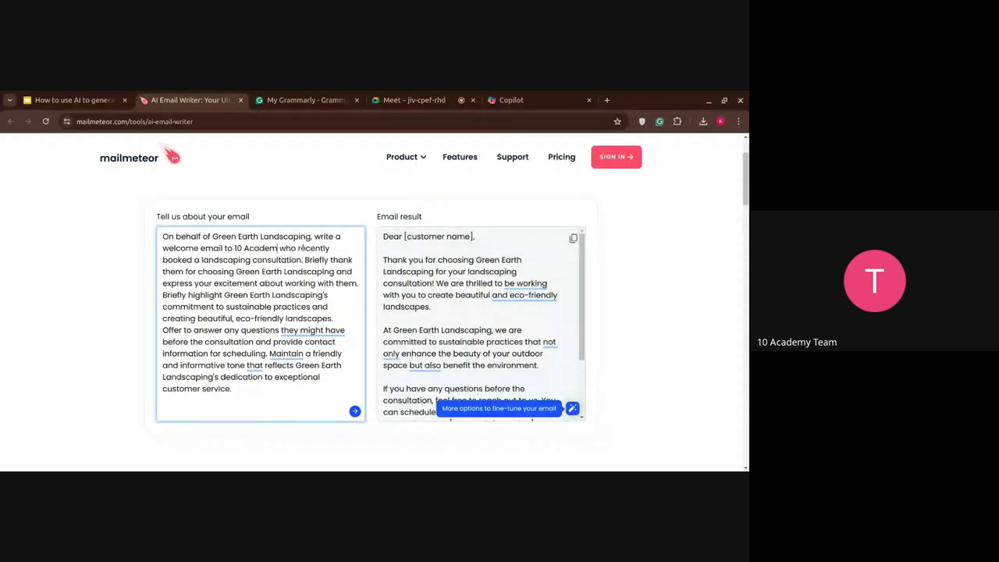
pyautogui.write('y')
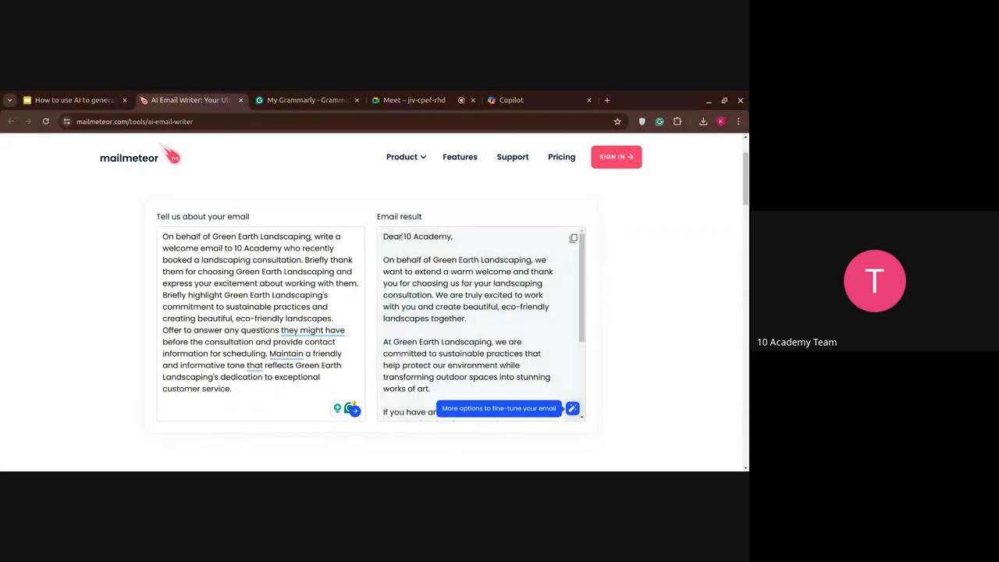
# Review the 10 Academy email's greeting and [phone number] placeholder, then switch to My Grammarly
pyautogui.moveTo(402, 237); pyautogui.dragTo(455, 236)
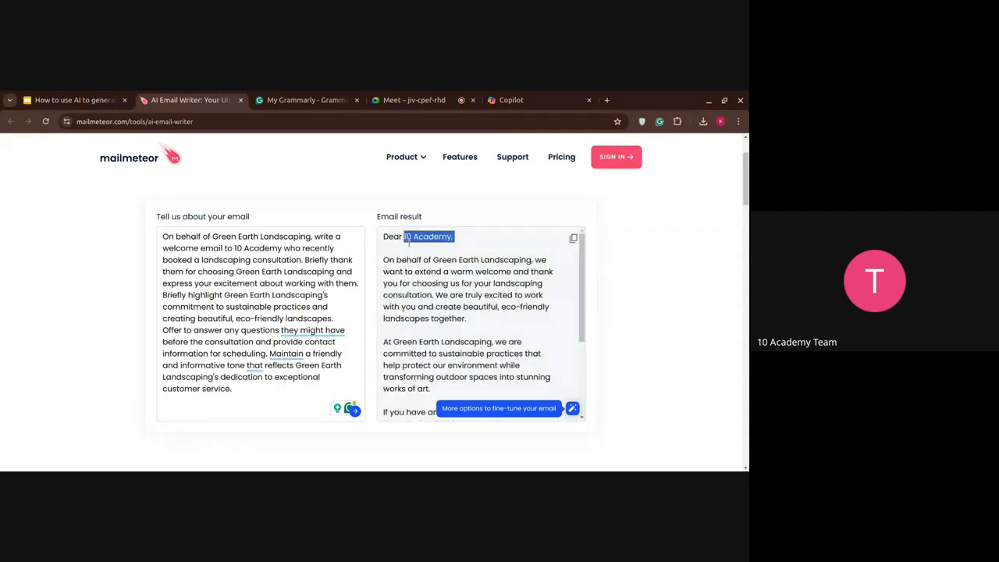
pyautogui.click(466, 325)
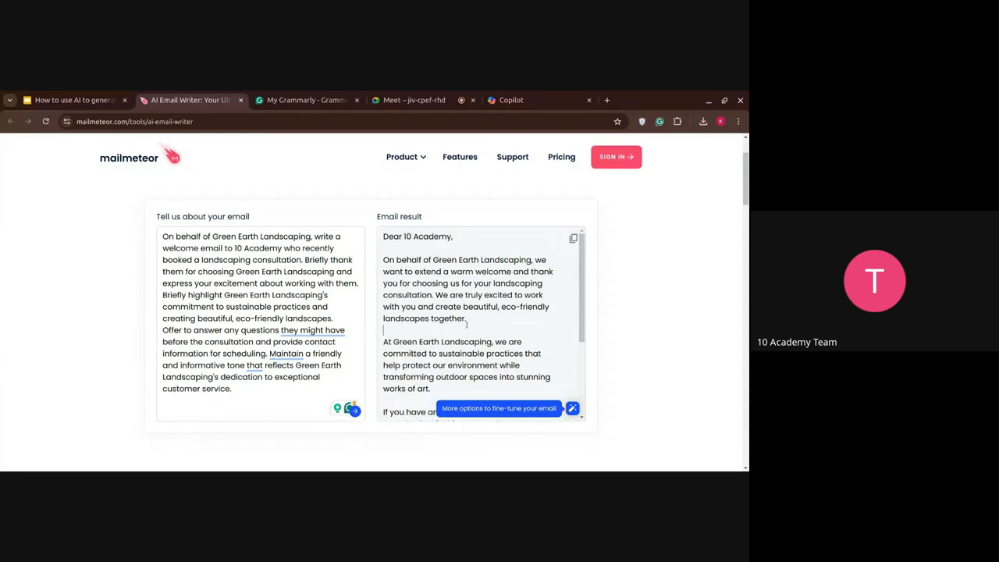
pyautogui.scroll(-3, 466, 324)
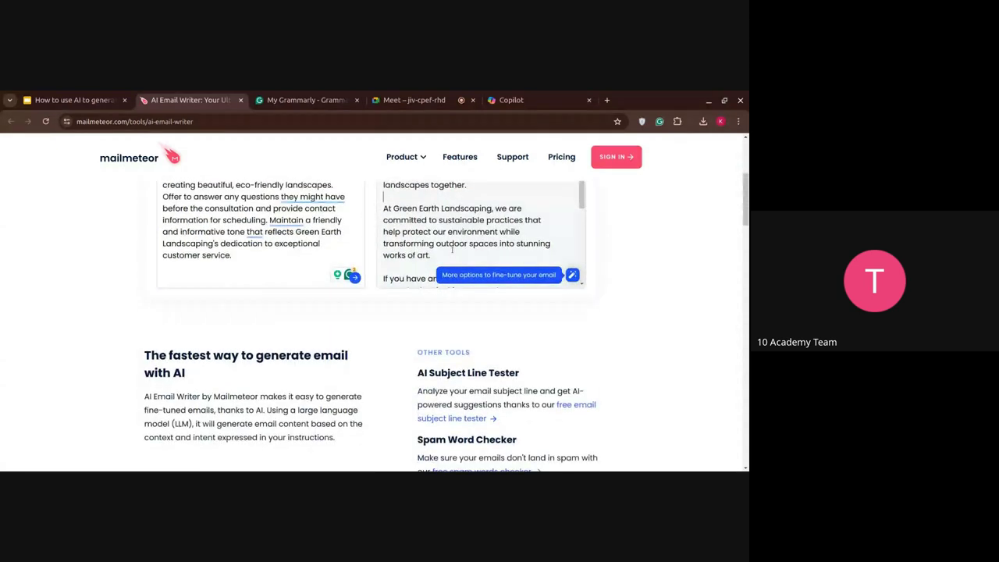
pyautogui.scroll(5, 452, 248)
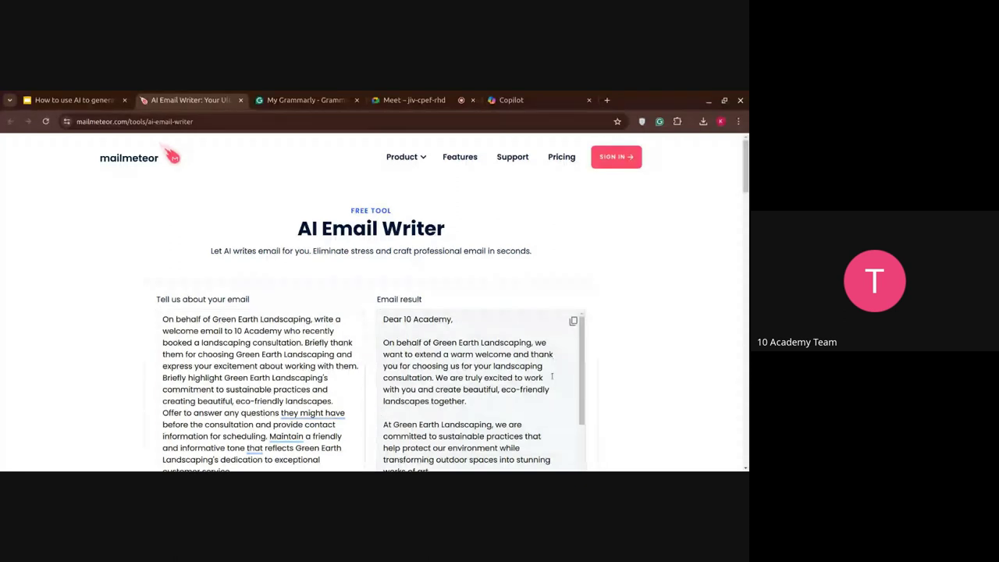
pyautogui.scroll(-3, 552, 376)
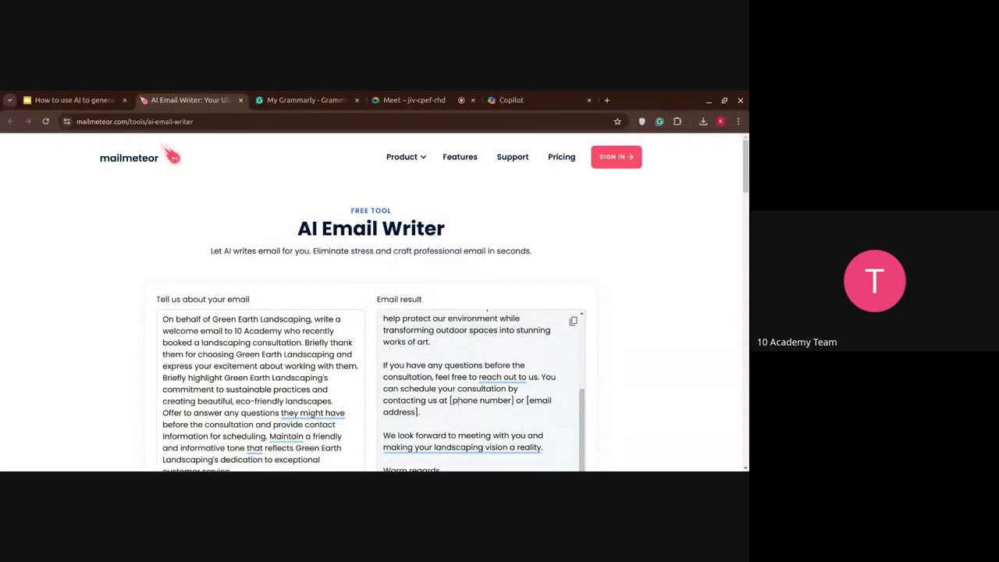
pyautogui.doubleClick(449, 400)
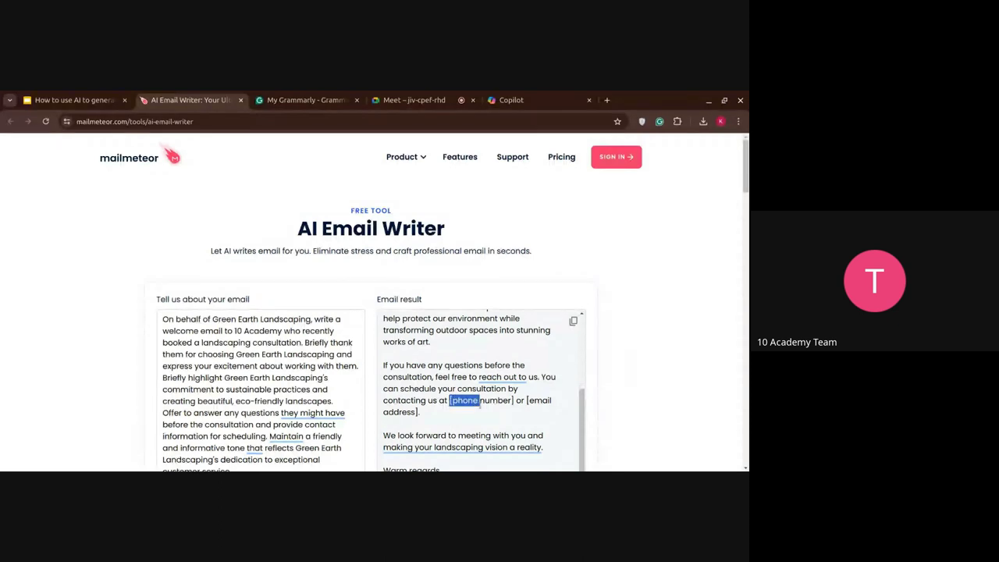
pyautogui.click(415, 420)
pyautogui.scroll(-2, 266, 419)
pyautogui.scroll(-1, 265, 419)
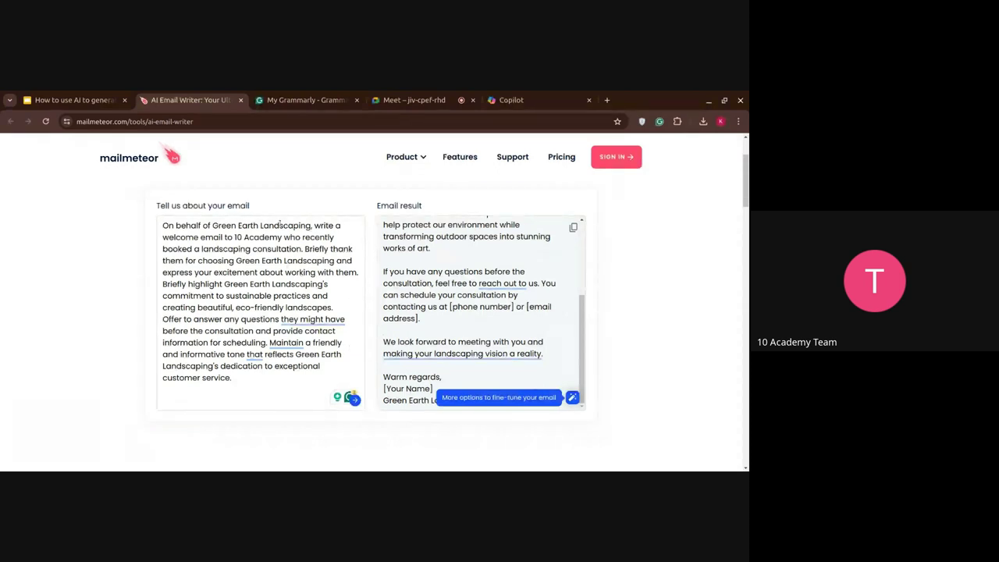
pyautogui.click(276, 103)
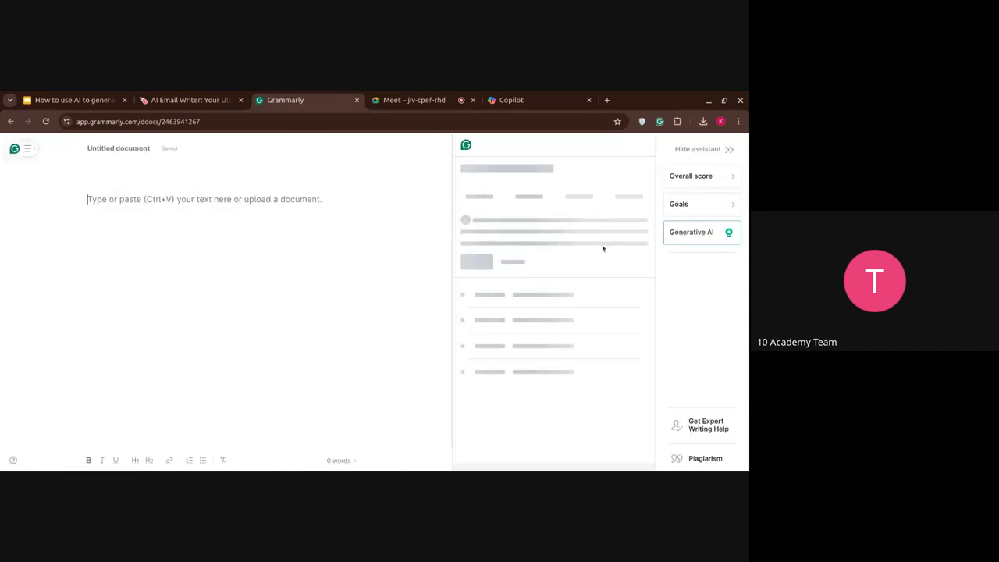
# Paste the welcome email prompt into Grammarly's generative AI assistant to draft the Green Earth Landscaping email
pyautogui.click(684, 234)
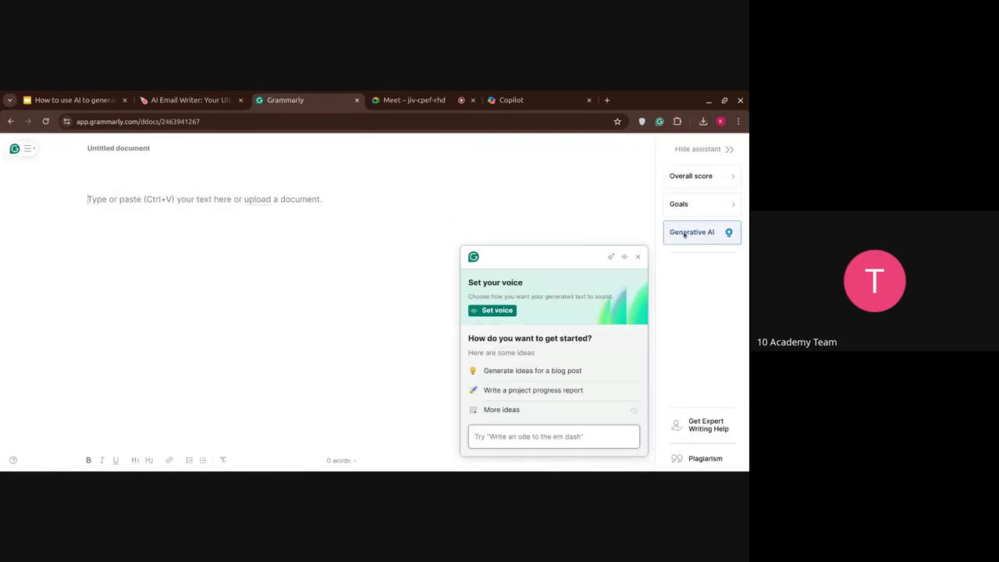
pyautogui.hotkey('ctrl', 'v')
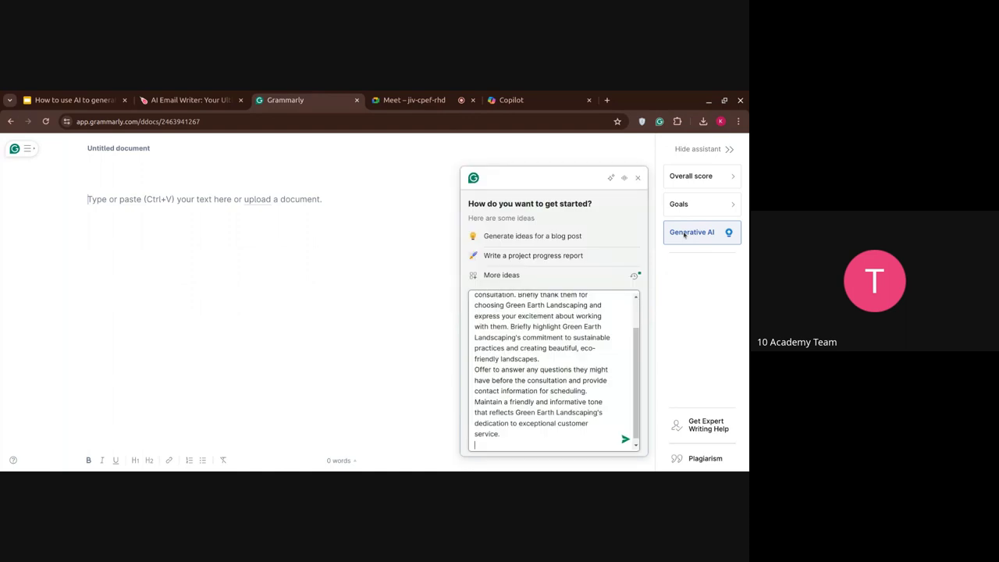
pyautogui.press('Return')
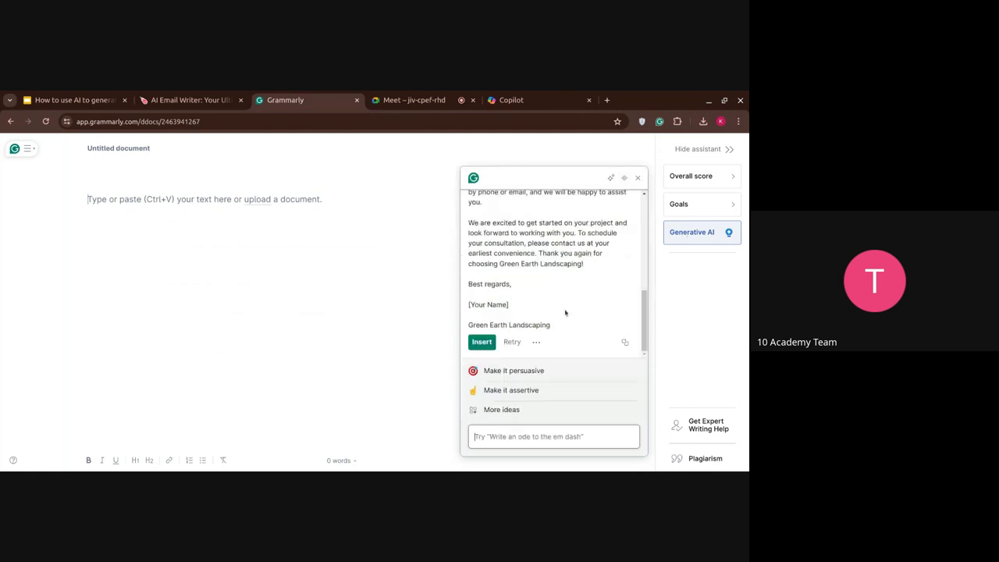
pyautogui.scroll(3, 564, 309)
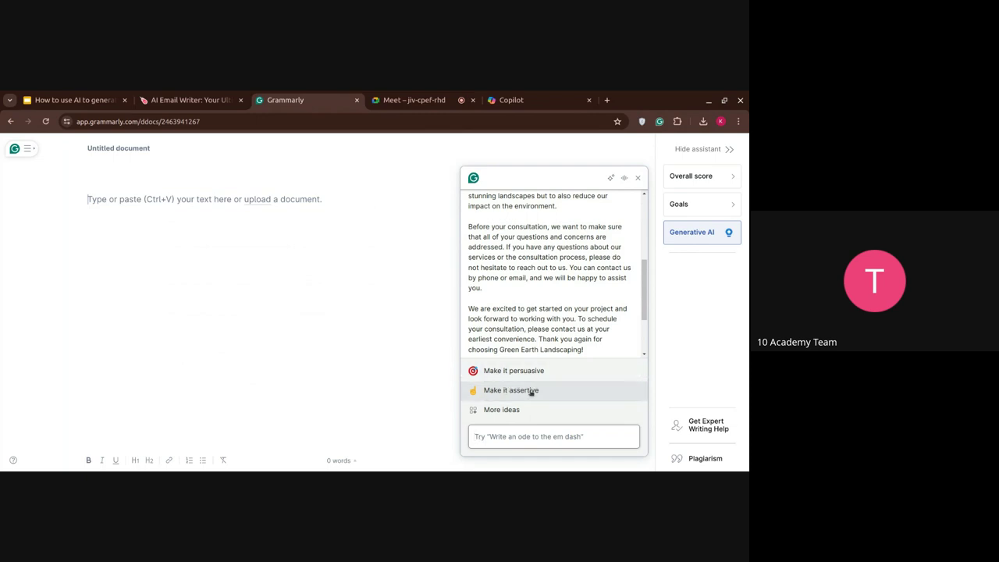
# Rewrite the generated Green Earth Landscaping welcome email in a more assertive tone
pyautogui.click(531, 390)
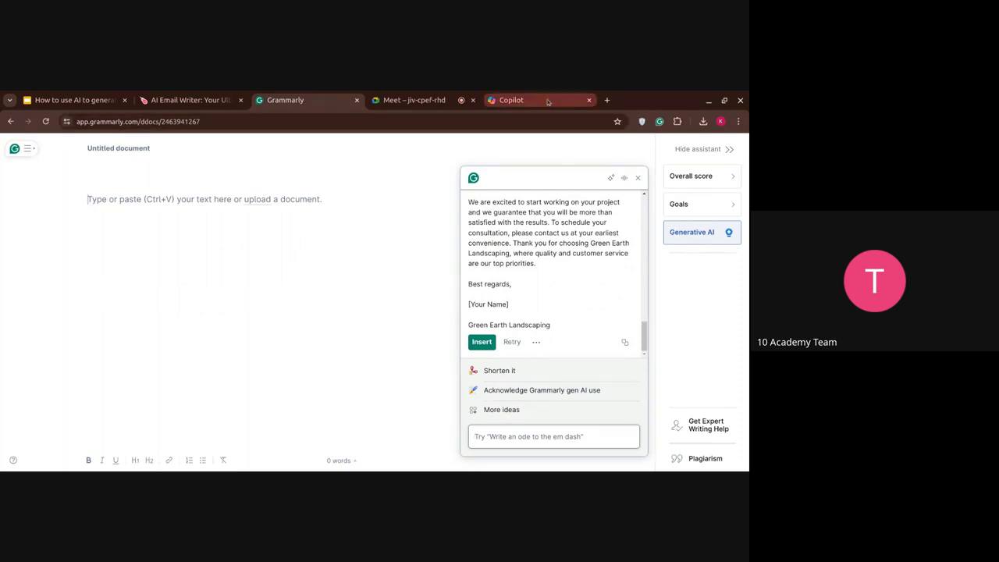
pyautogui.moveTo(547, 102)
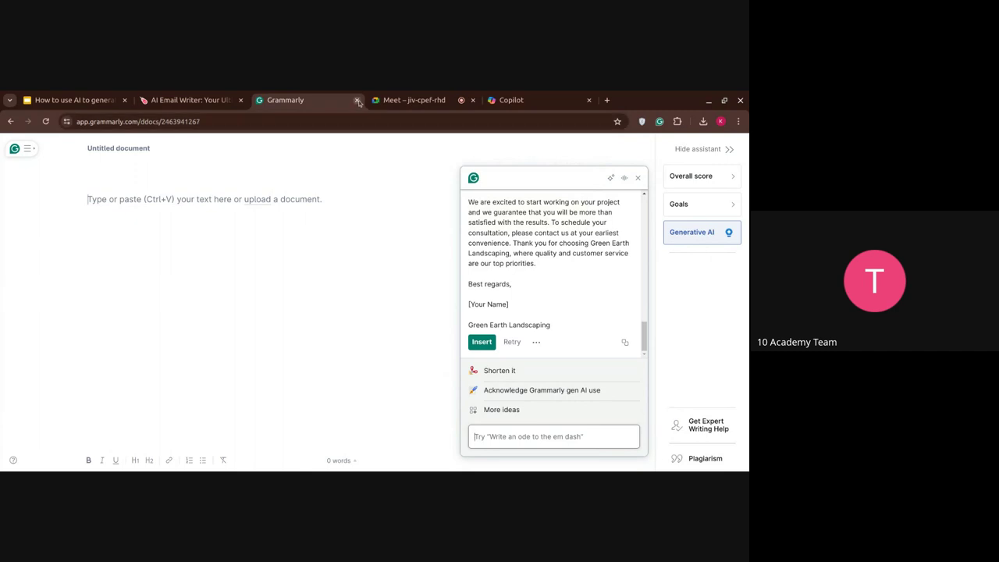
# Show slide 4, Creating AI-Assisted Marketing Content, then switch to the Google Meet call
pyautogui.click(75, 100)
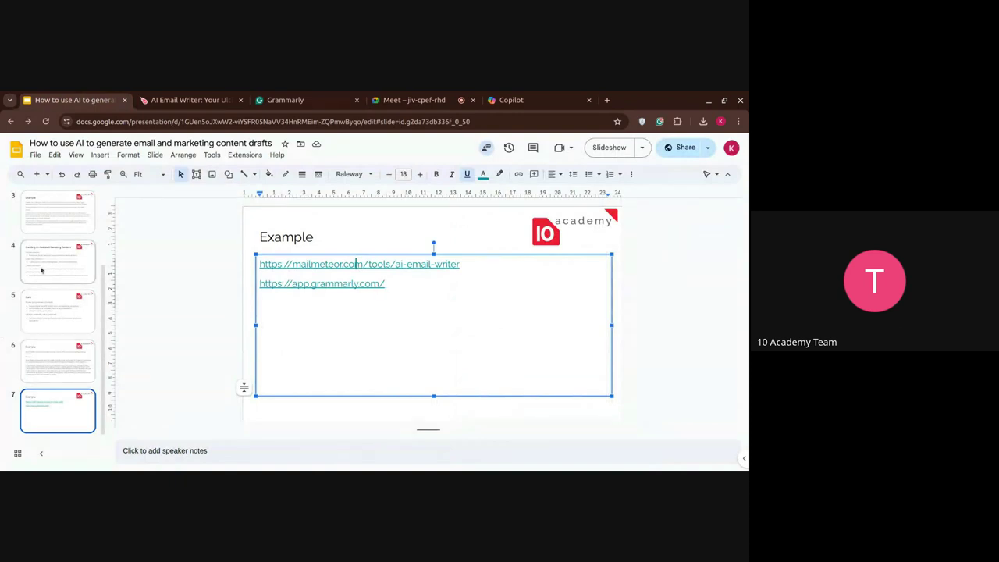
pyautogui.scroll(1, 41, 270)
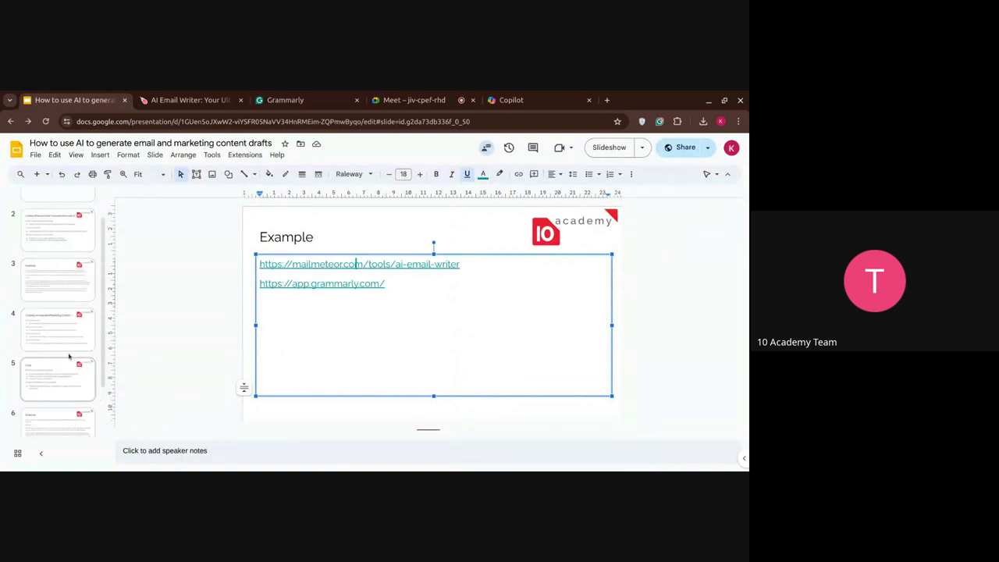
pyautogui.click(33, 333)
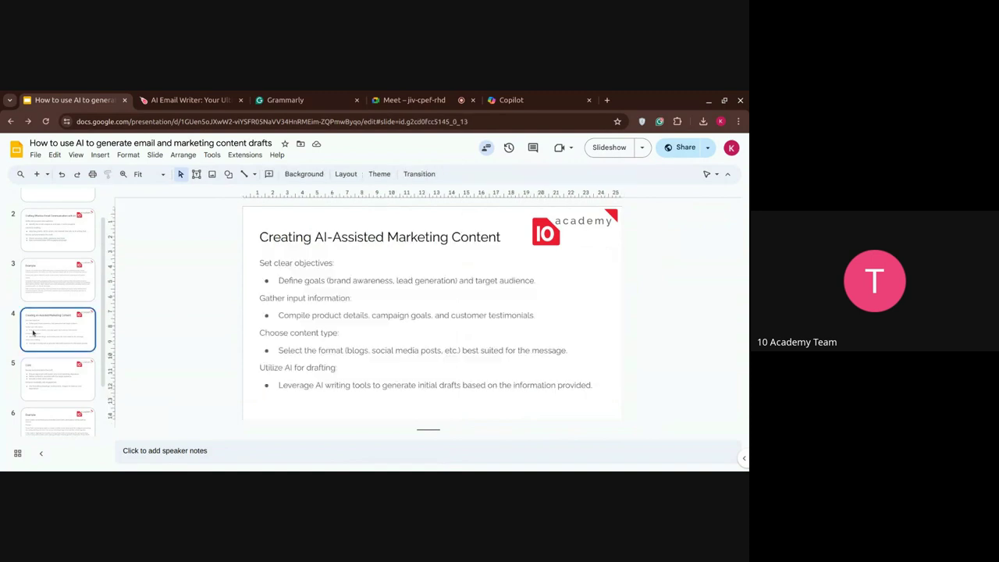
pyautogui.click(435, 101)
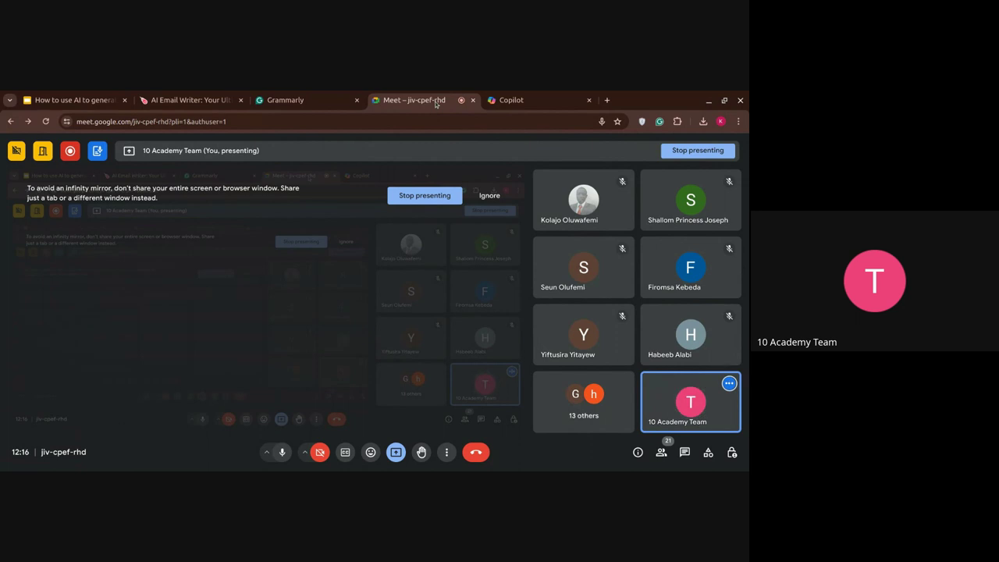
# Read through the generated Green Earth Landscaping email in Grammarly, then return to the slide deck
pyautogui.click(297, 100)
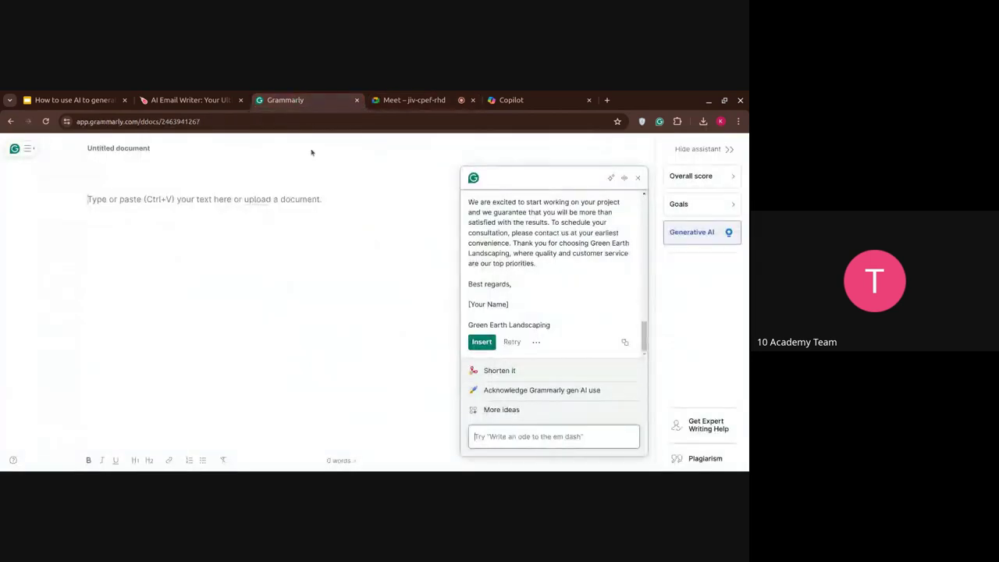
pyautogui.click(371, 232)
pyautogui.scroll(5, 477, 232)
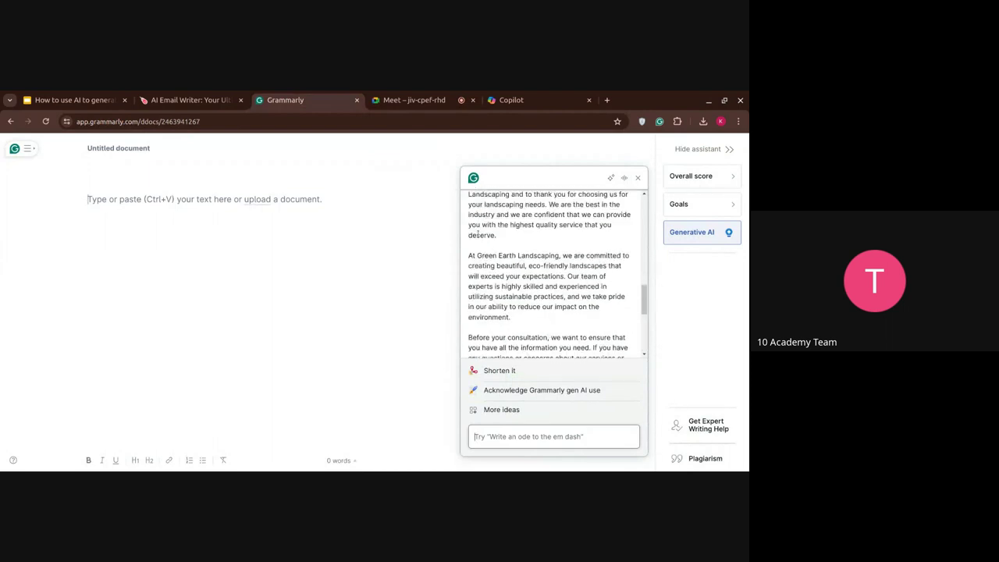
pyautogui.click(86, 100)
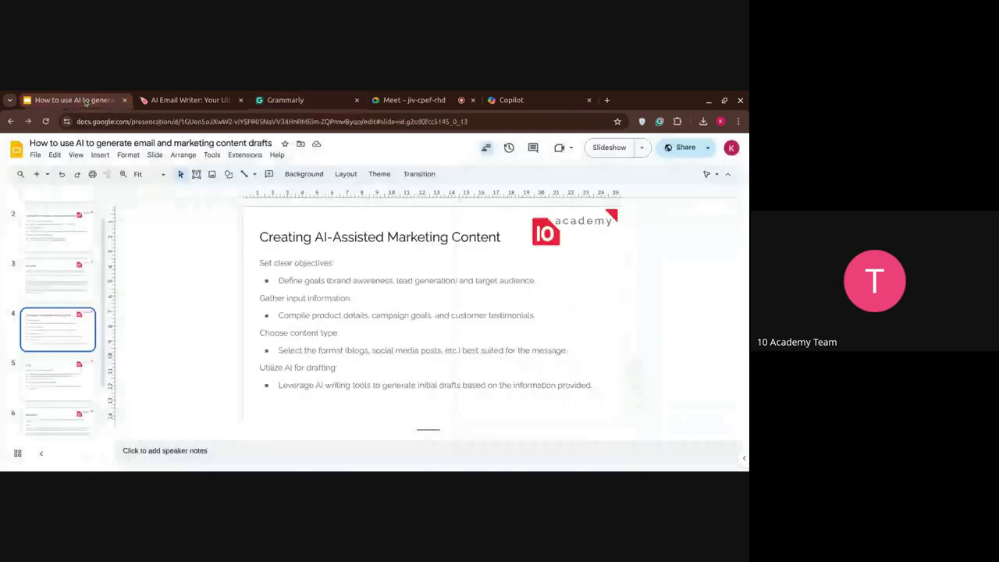
pyautogui.click(64, 243)
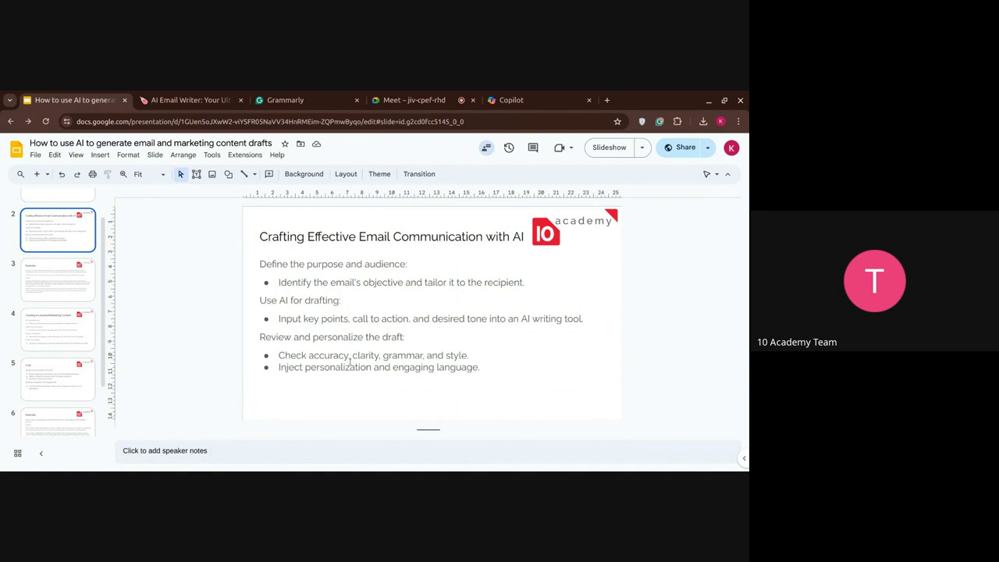
pyautogui.click(68, 338)
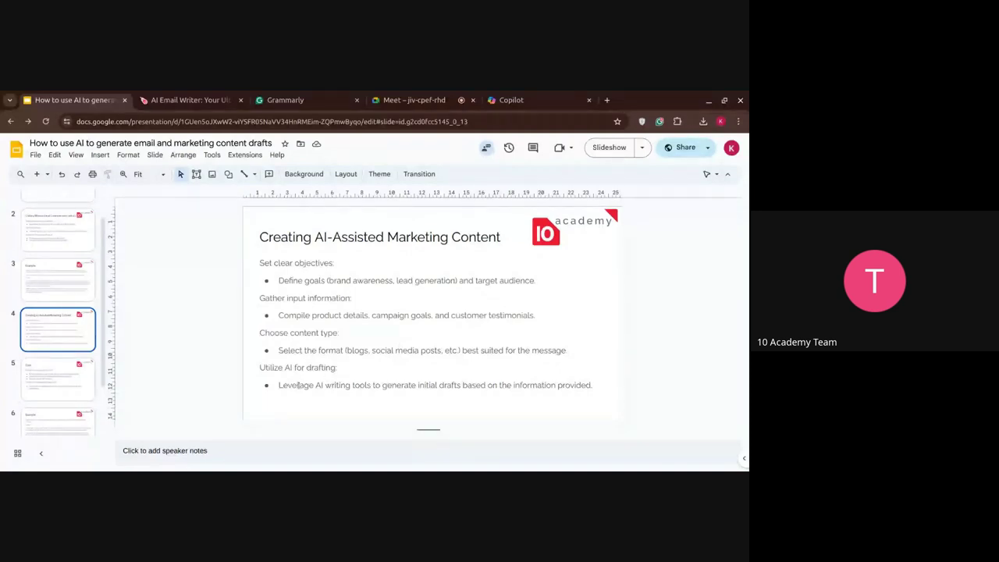
# Highlight slide 5's clear call-to-action bullet, then move to slide 6, the Example slide
pyautogui.click(73, 393)
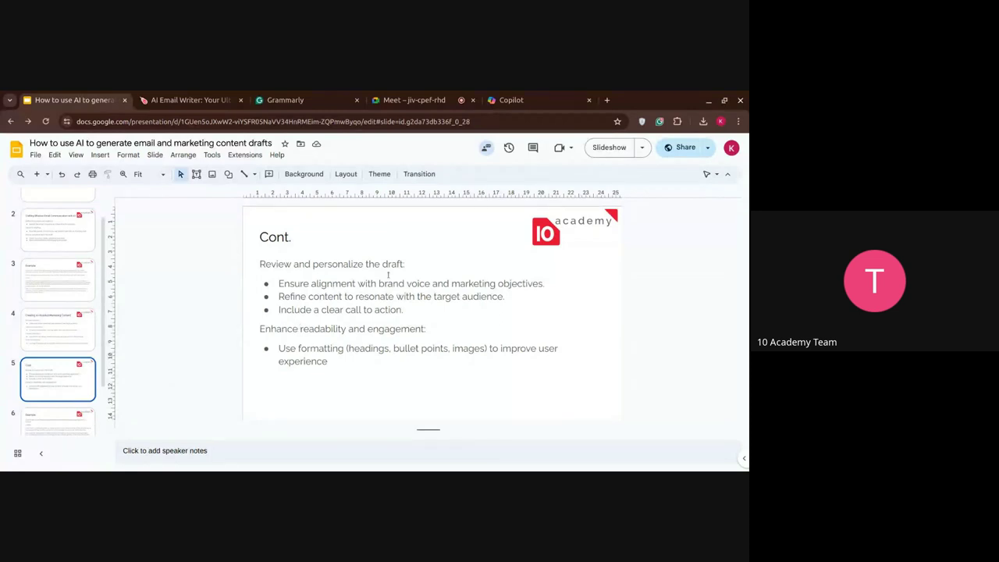
pyautogui.moveTo(277, 311); pyautogui.dragTo(403, 313)
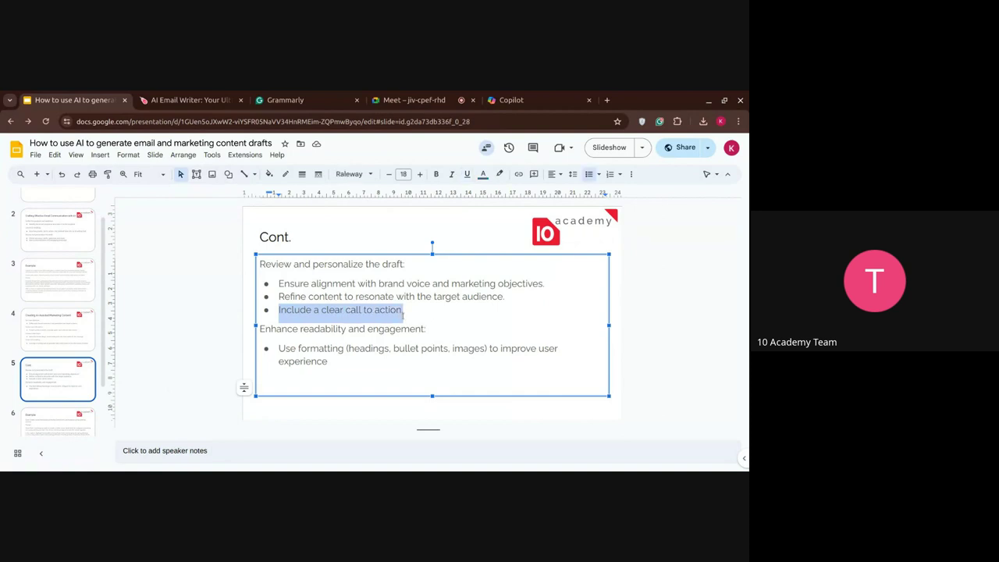
pyautogui.click(403, 313)
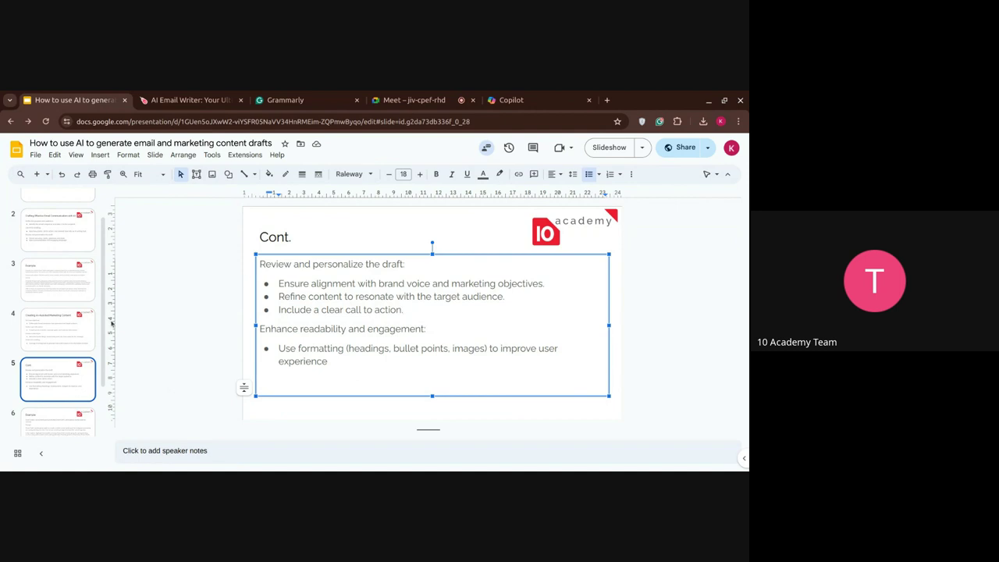
pyautogui.scroll(-2, 63, 339)
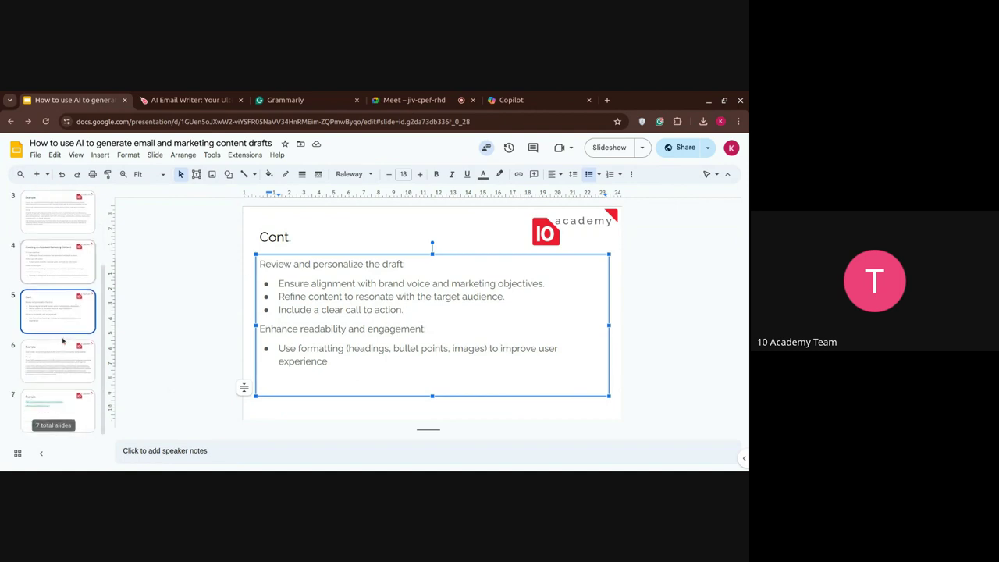
pyautogui.click(63, 350)
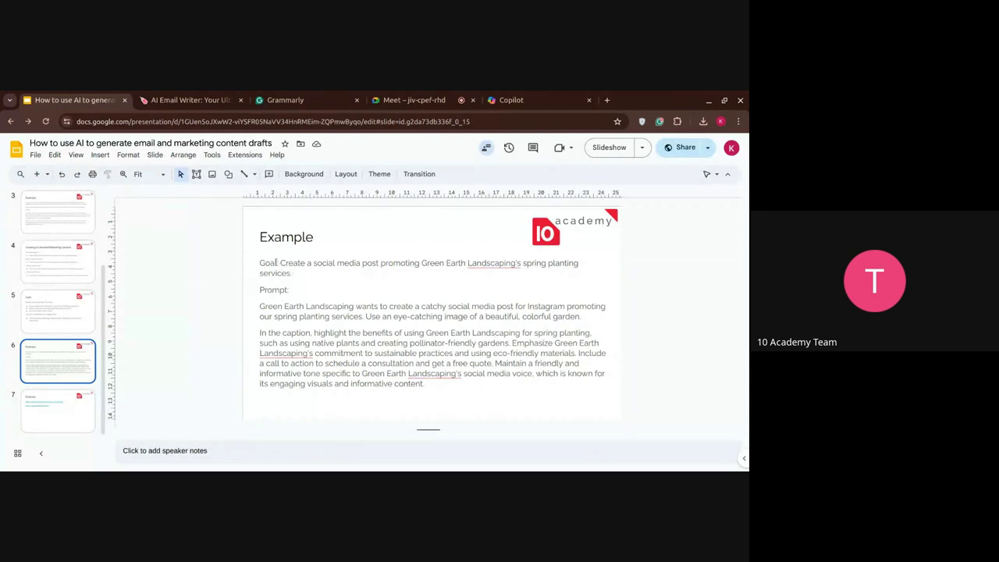
# Highlight the social media post goal, then select both Instagram prompt paragraphs on the Example slide
pyautogui.moveTo(280, 263); pyautogui.dragTo(293, 273)
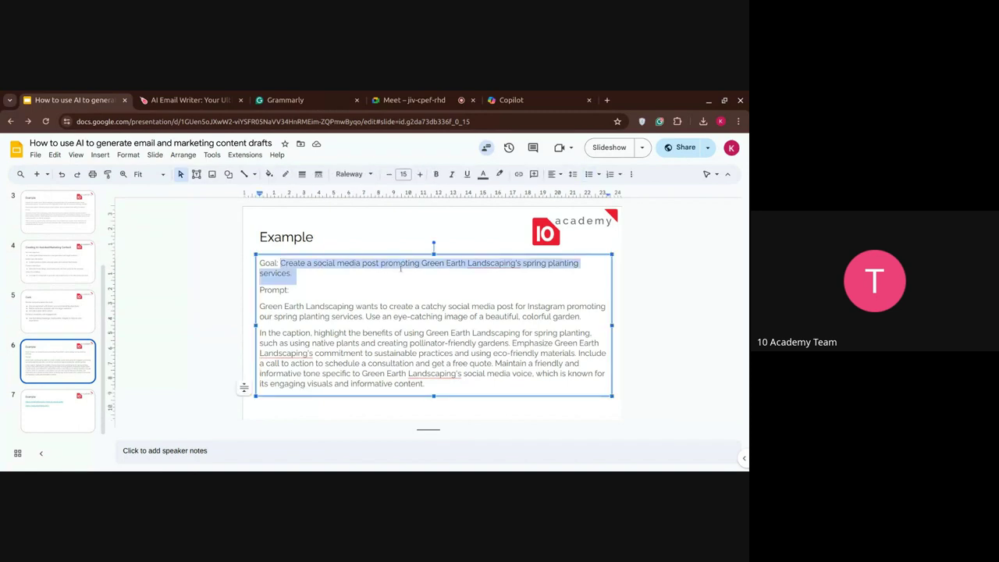
pyautogui.click(359, 276)
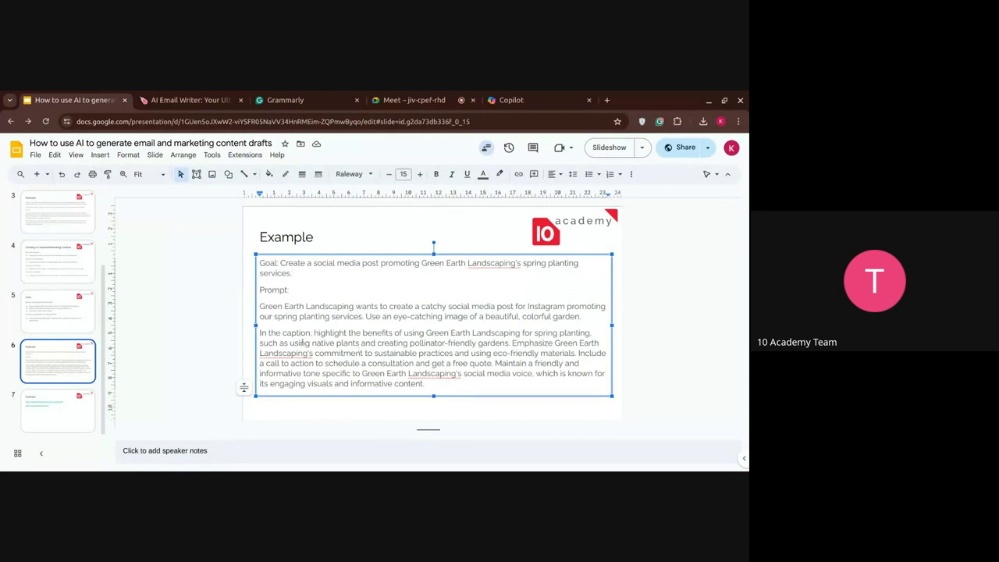
pyautogui.moveTo(426, 385); pyautogui.dragTo(254, 305)
pyautogui.hotkey('ctrl', 'c')
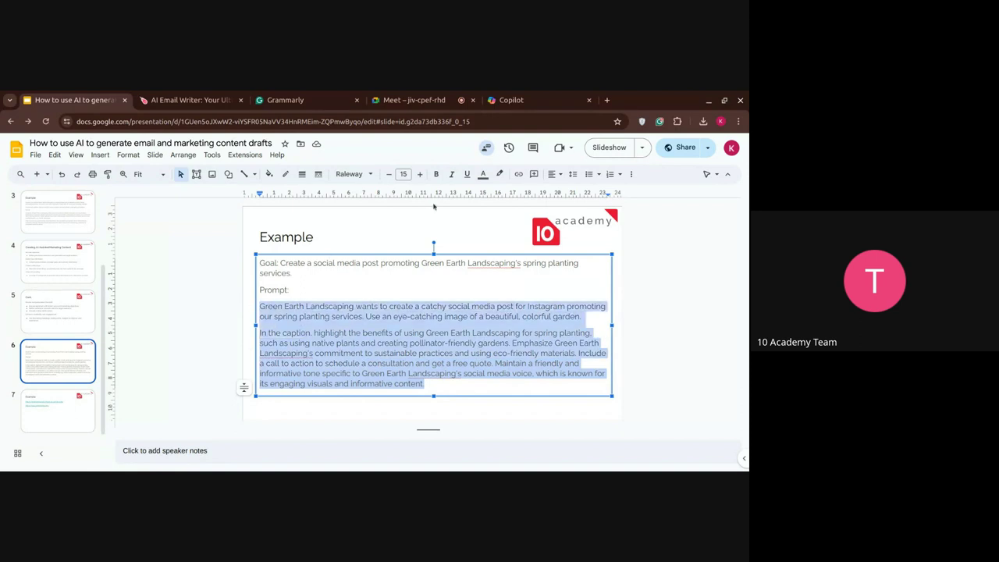
# Paste the Green Earth Landscaping Instagram prompt into Copilot's Ask me anything box and submit it
pyautogui.click(525, 102)
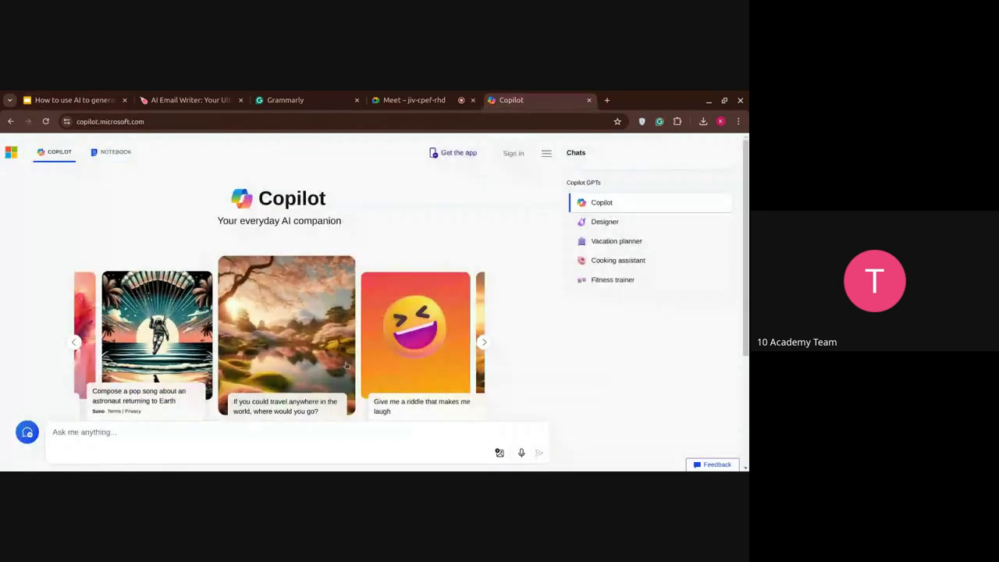
pyautogui.click(248, 433)
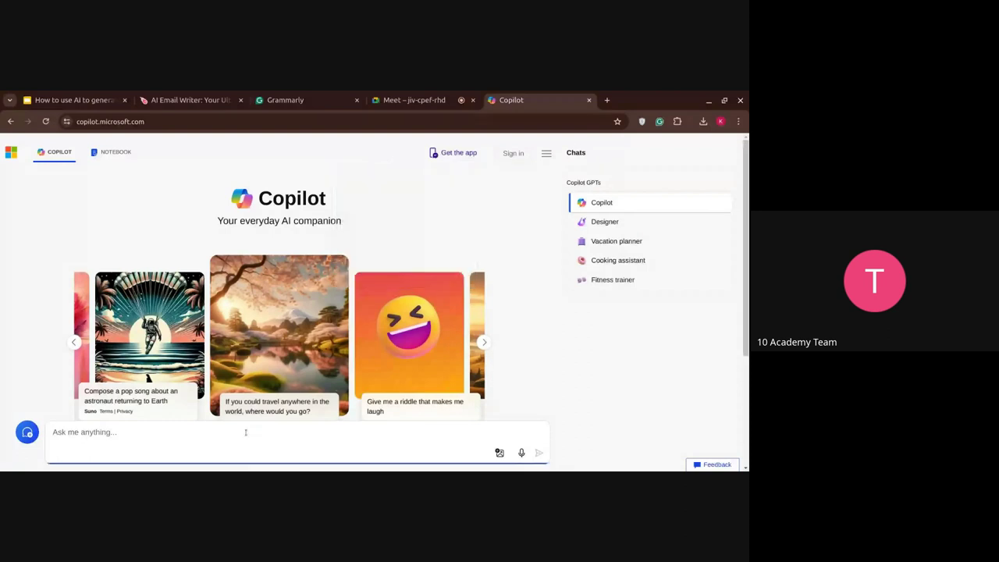
pyautogui.hotkey('ctrl', 'v')
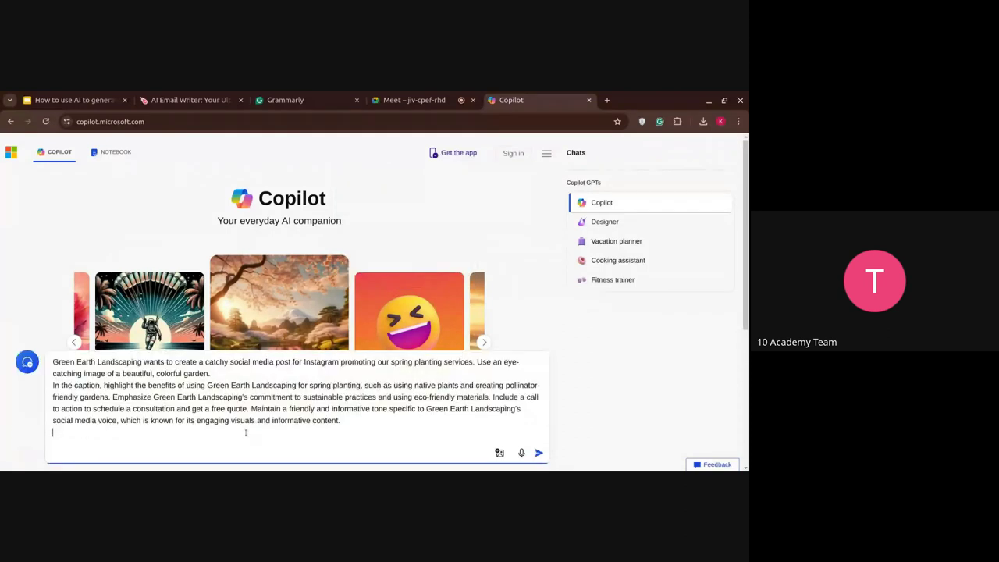
pyautogui.press('Return')
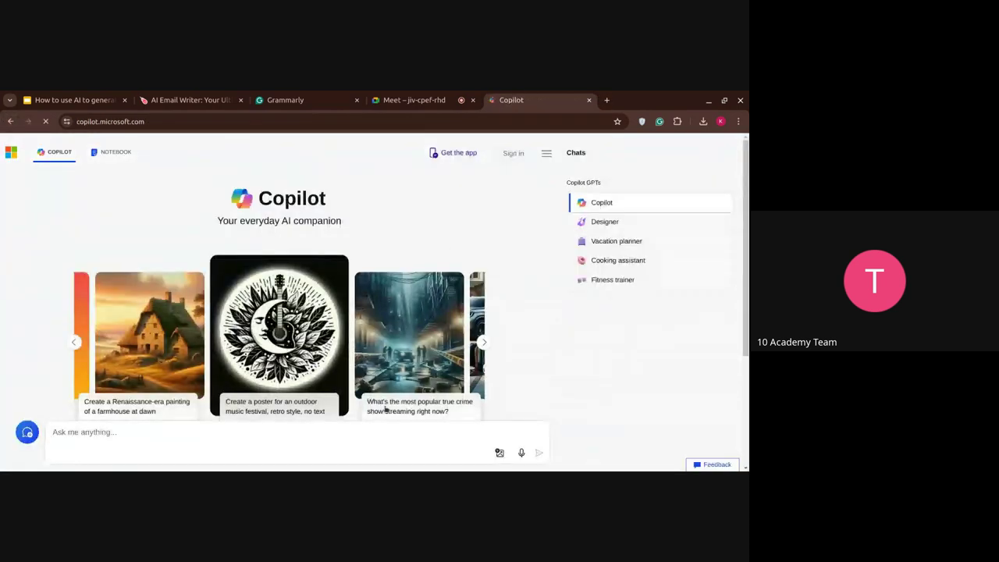
pyautogui.scroll(-3, 383, 410)
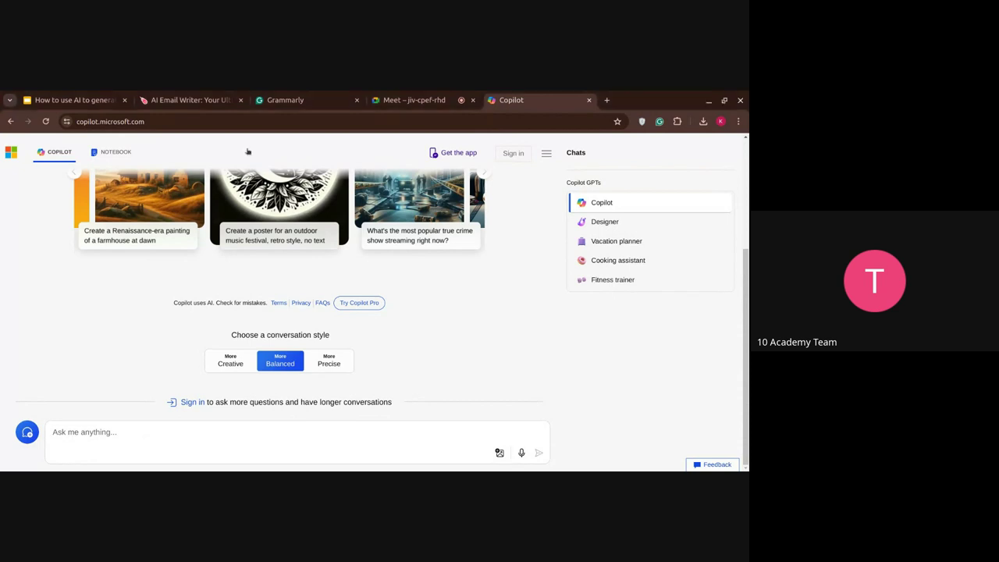
# Change the Meet presentation from a single tab to sharing the entire screen
pyautogui.click(450, 97)
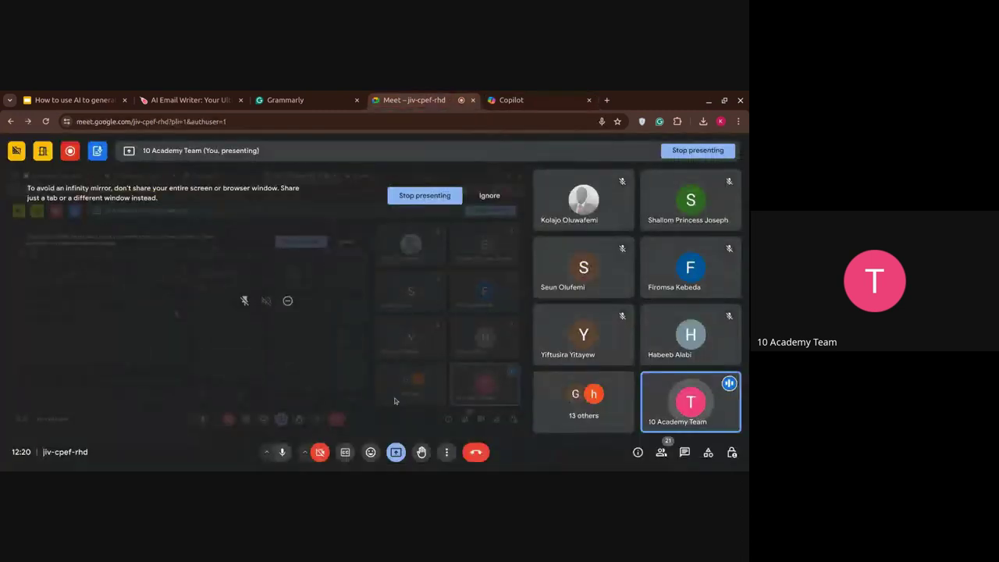
pyautogui.click(397, 452)
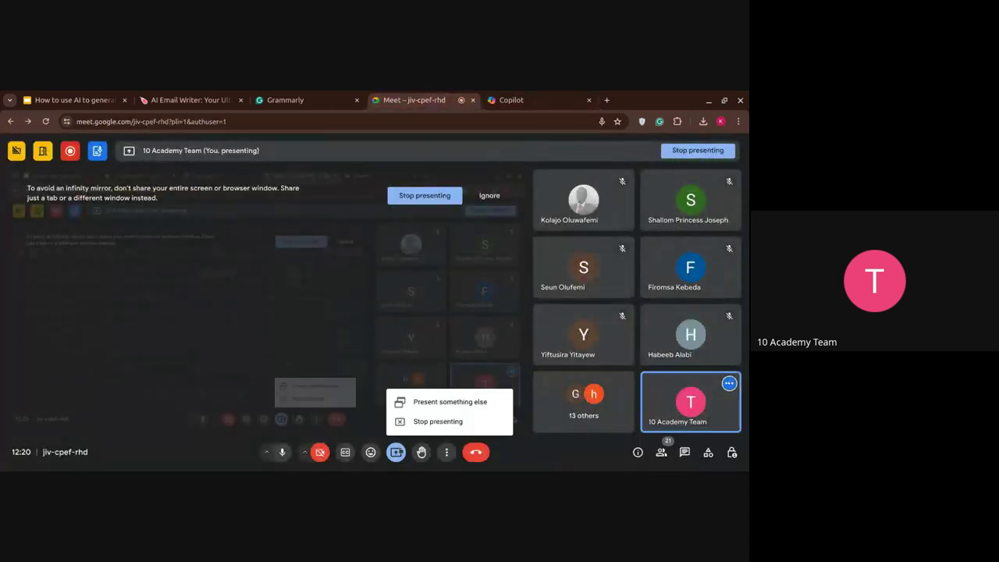
pyautogui.click(423, 402)
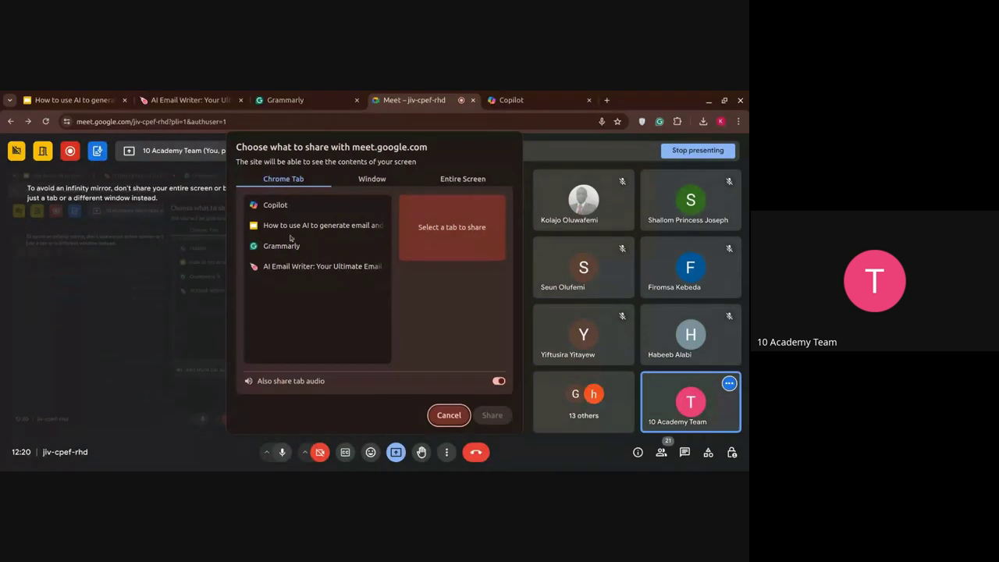
pyautogui.click(349, 185)
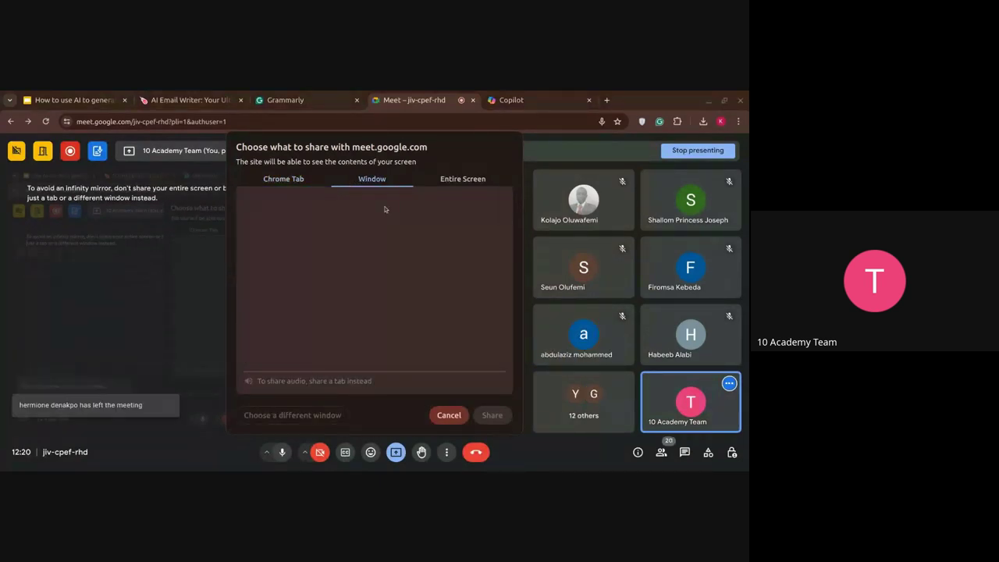
pyautogui.click(470, 177)
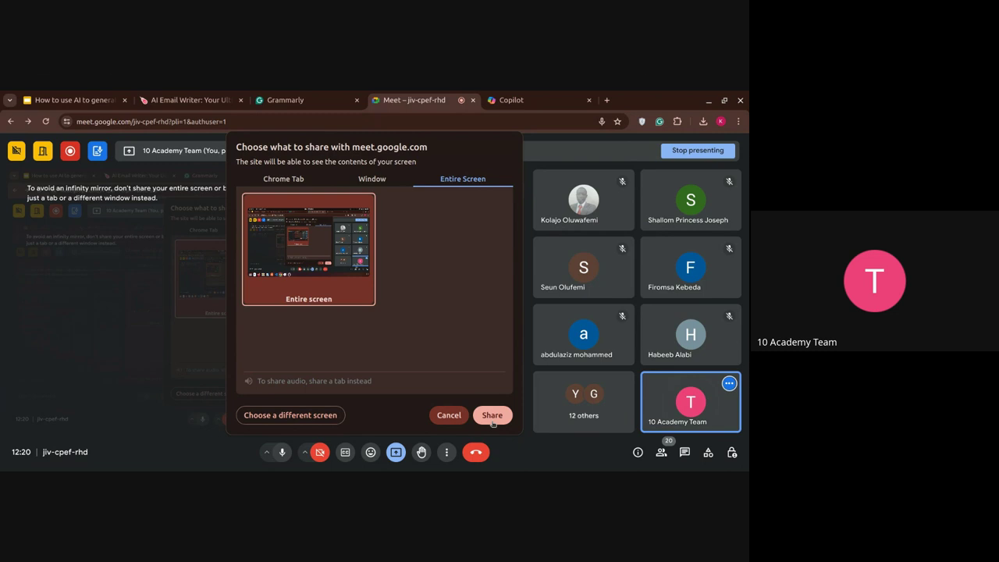
pyautogui.click(492, 421)
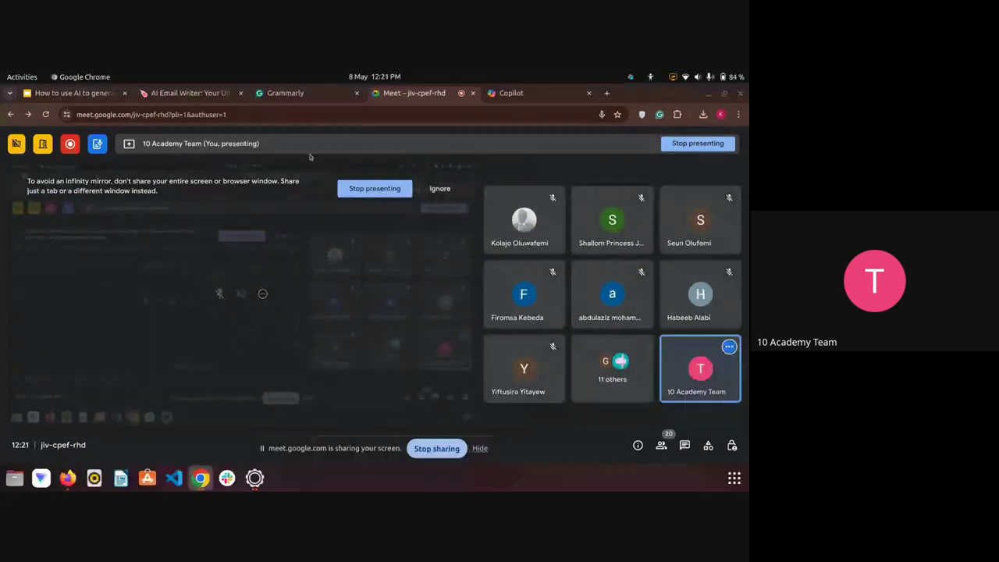
# Submit the Instagram spring-planting prompt in Copilot's new chat, hide the sharing notice, and return to Meet
pyautogui.click(68, 478)
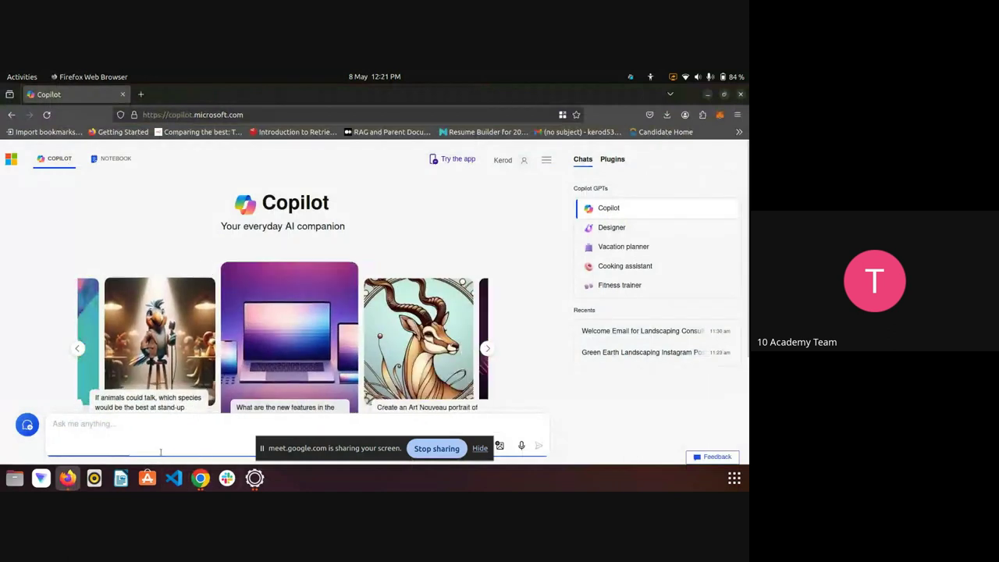
pyautogui.hotkey('ctrl', 'v')
pyautogui.press('Return')
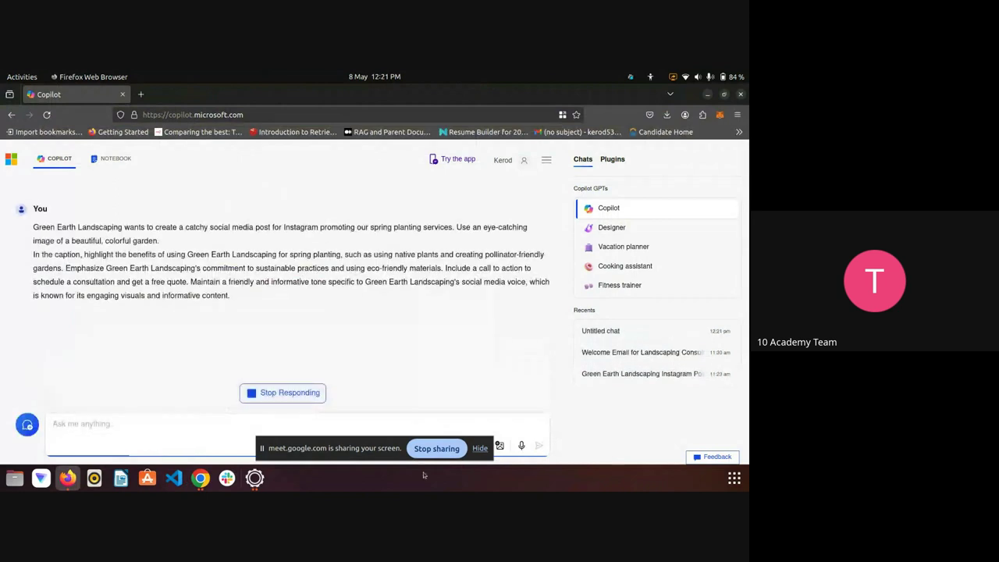
pyautogui.click(478, 449)
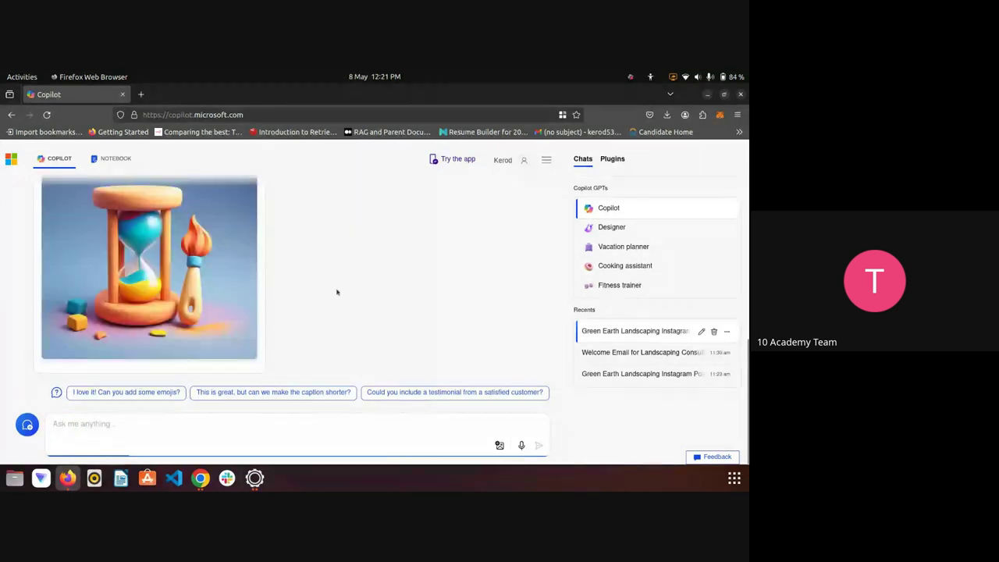
pyautogui.hotkey('alt', 'Tab')
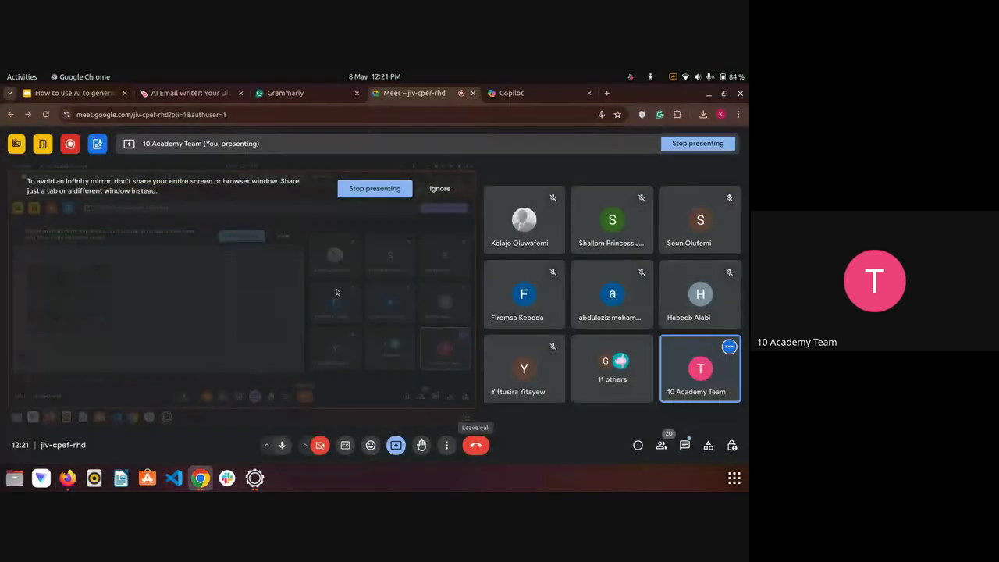
# Open Meet's in-call messages to see the participant's question about accessing the cross-checking document
pyautogui.click(684, 444)
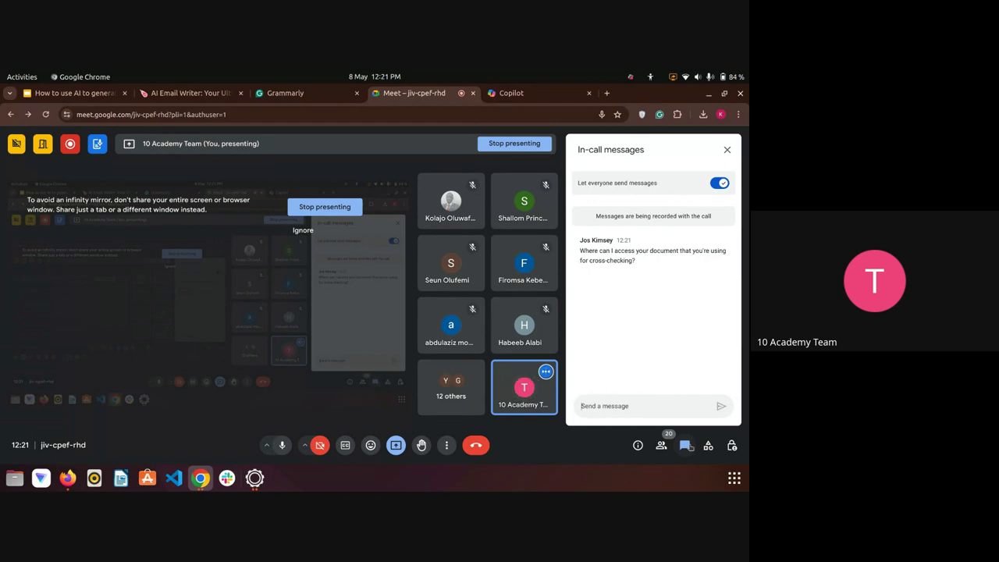
pyautogui.hotkey('alt', 'Tab')
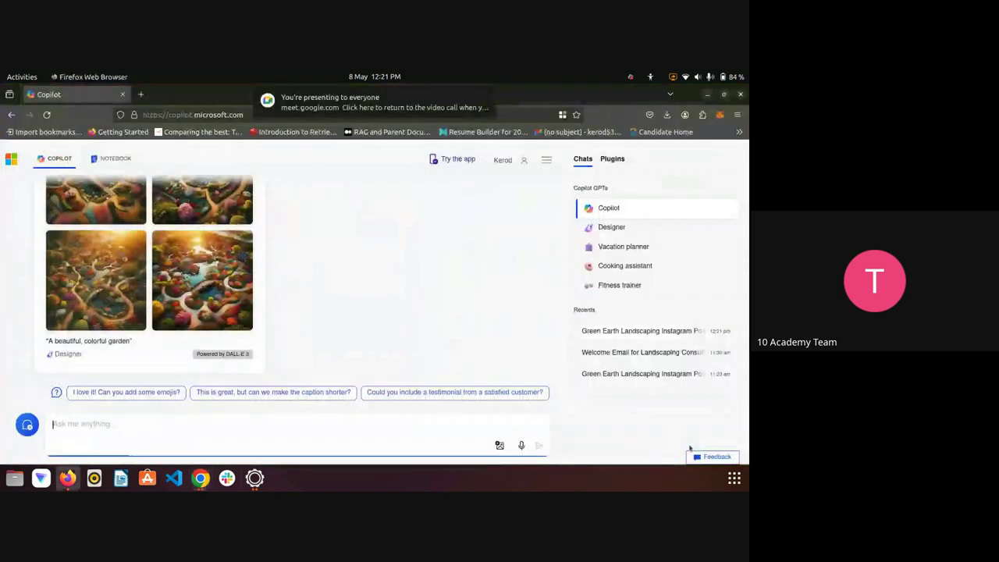
pyautogui.scroll(4, 261, 356)
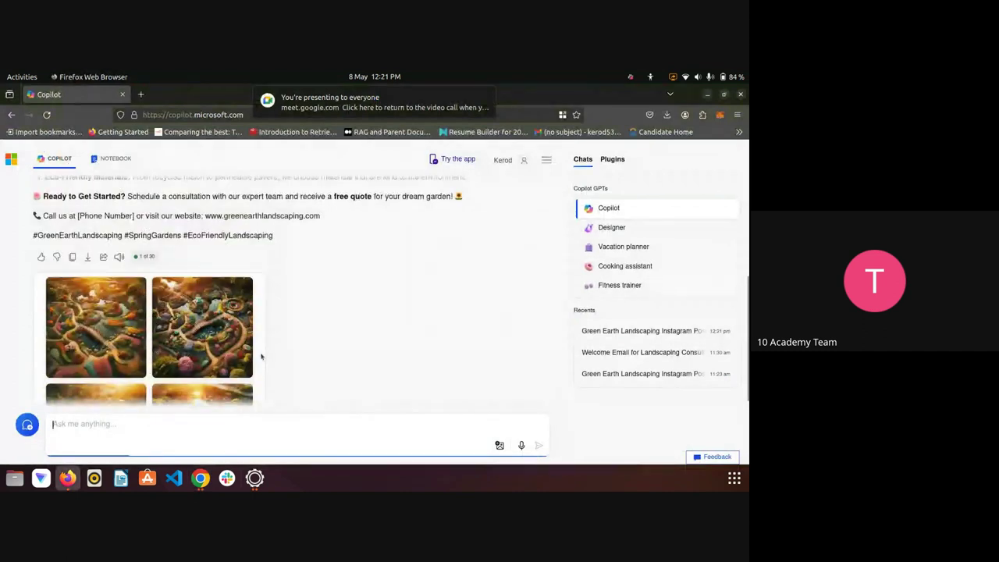
pyautogui.scroll(-2, 262, 356)
pyautogui.click(82, 238)
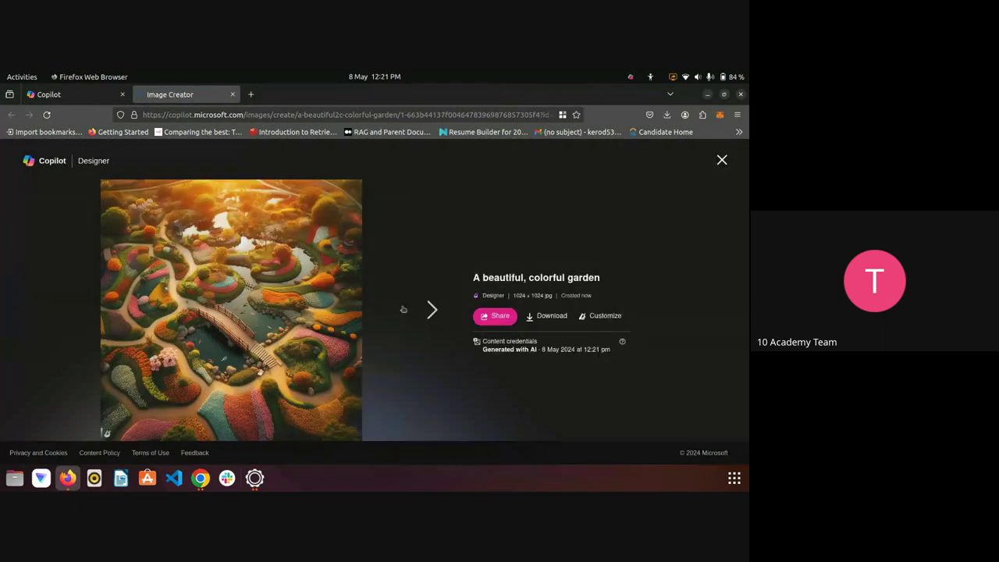
pyautogui.click(426, 320)
pyautogui.click(426, 316)
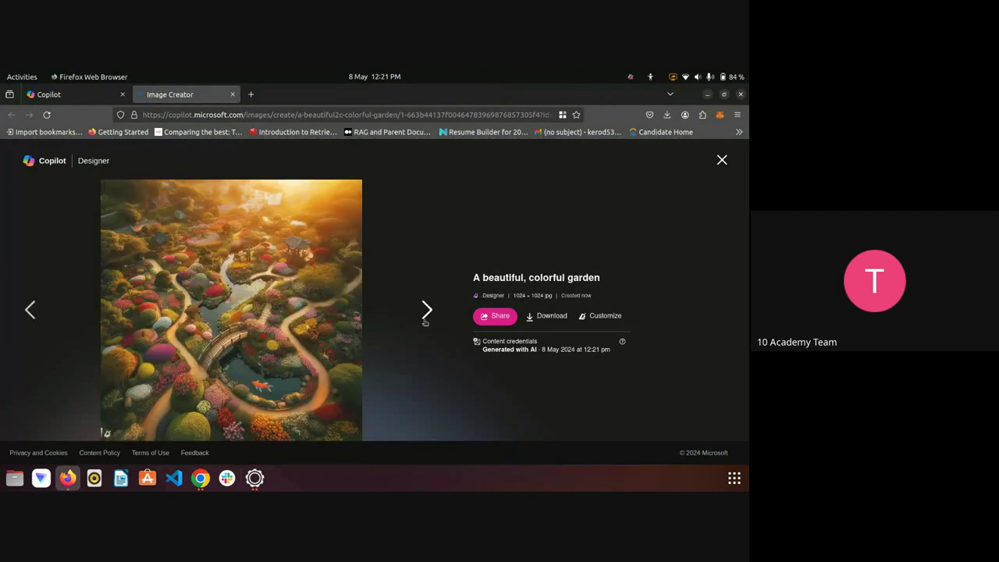
pyautogui.click(425, 320)
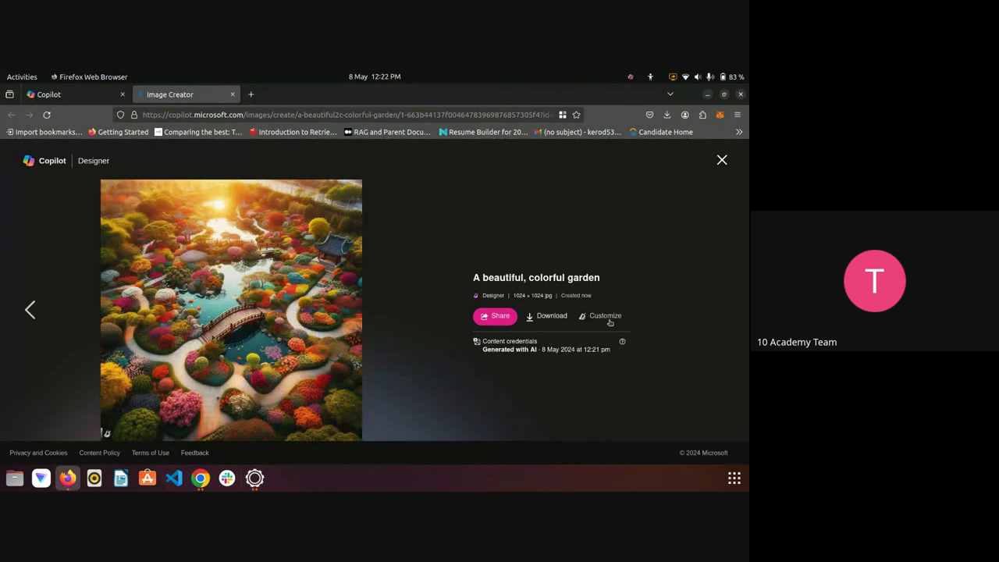
pyautogui.click(721, 161)
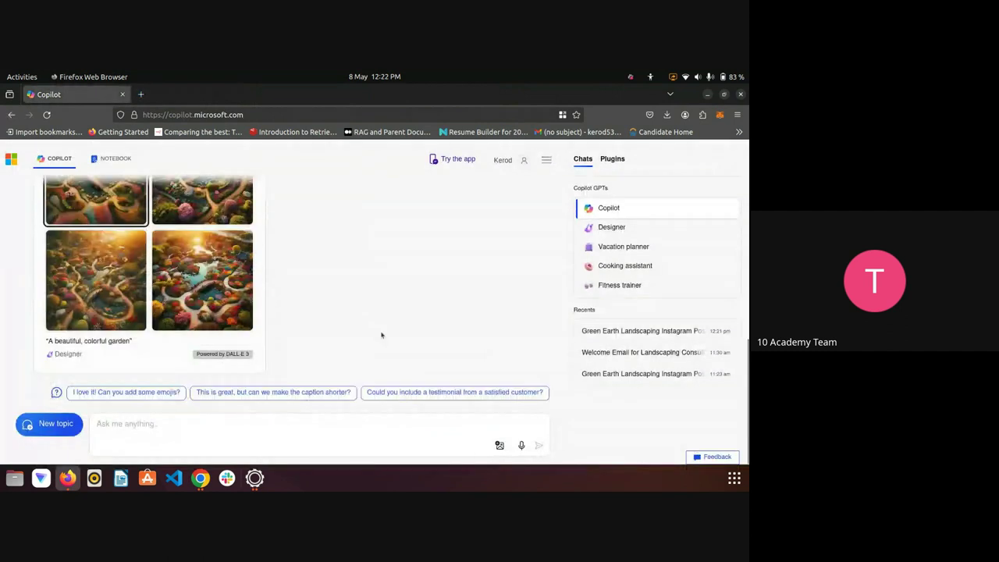
pyautogui.scroll(2, 381, 335)
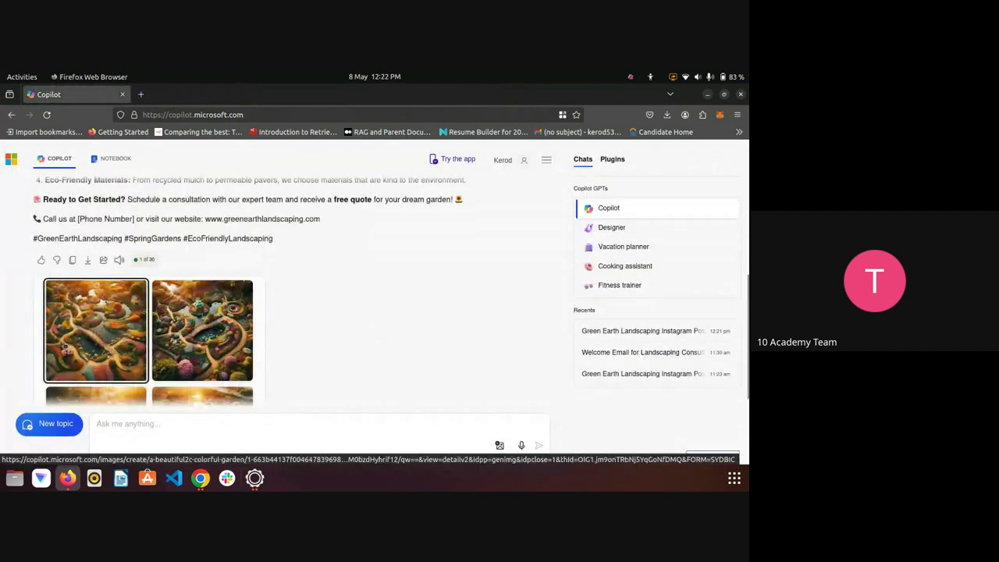
pyautogui.scroll(3, 66, 348)
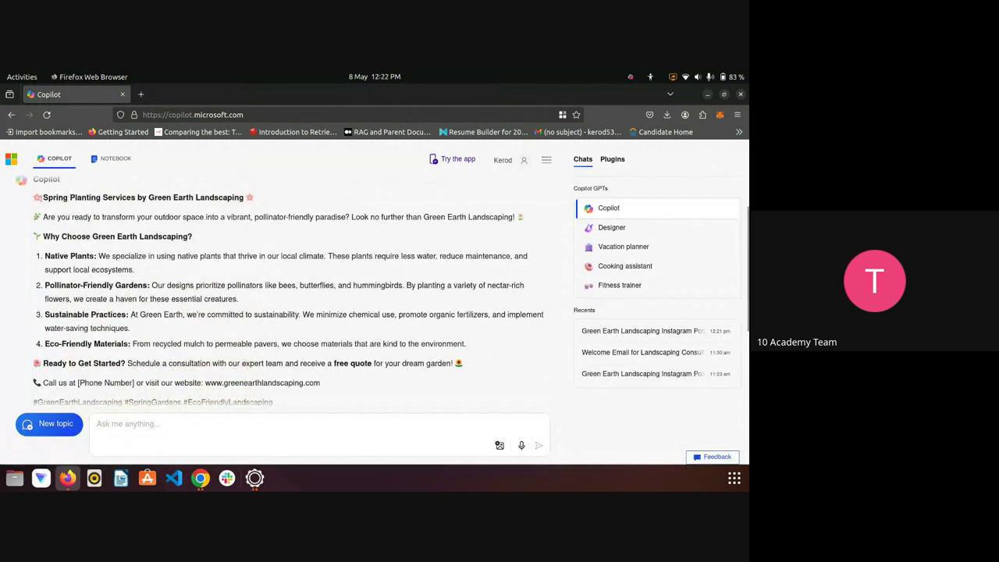
pyautogui.moveTo(39, 196); pyautogui.dragTo(217, 361)
pyautogui.click(217, 361)
# Return to the Google Meet window and show the Grammarly document with the welcome email draft
pyautogui.click(209, 485)
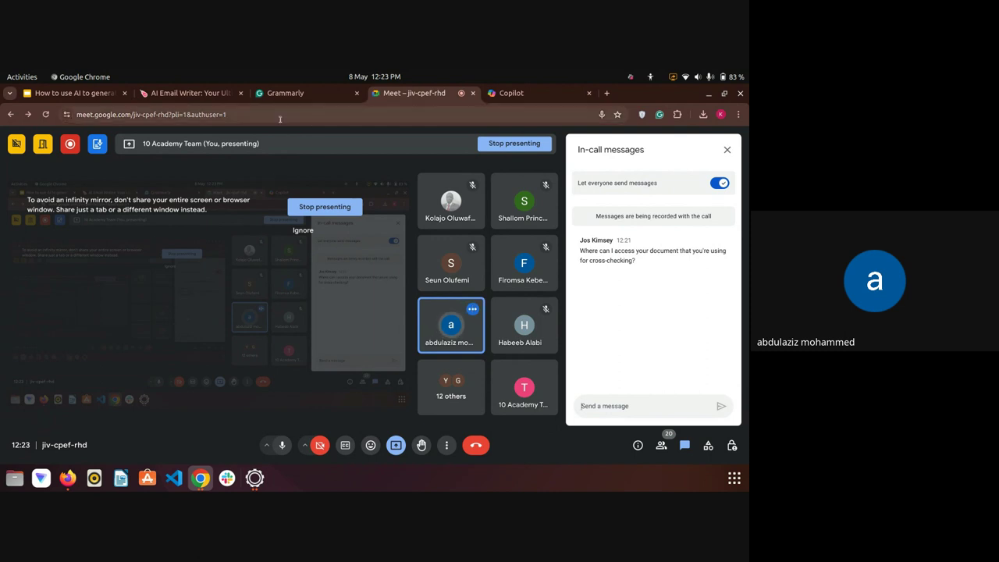
pyautogui.click(288, 93)
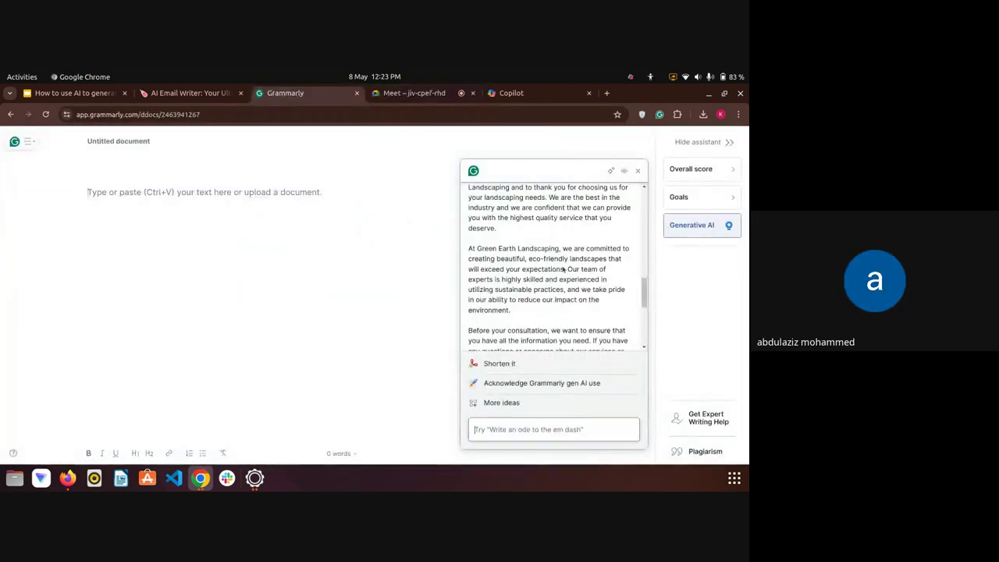
pyautogui.scroll(-5, 553, 278)
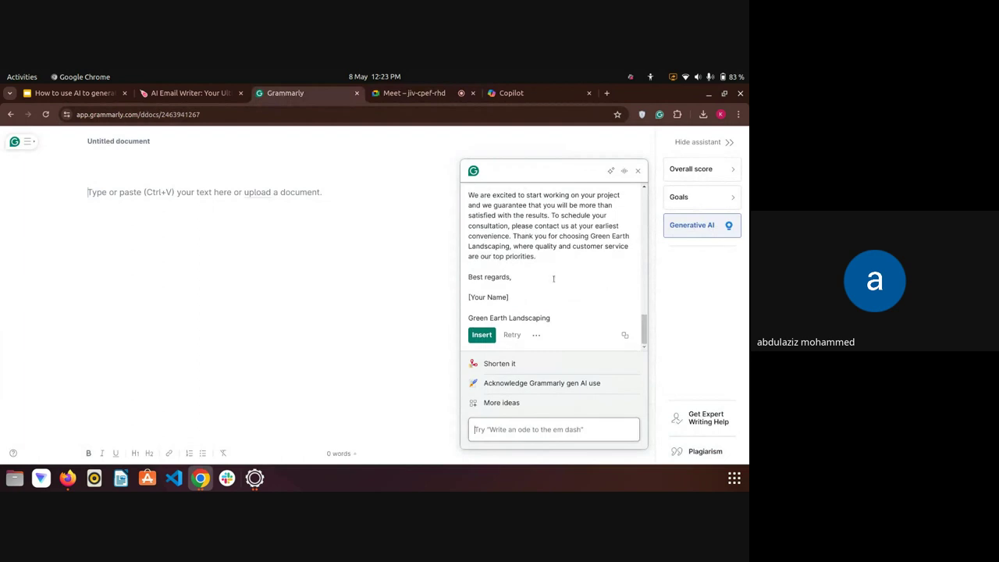
pyautogui.scroll(5, 553, 279)
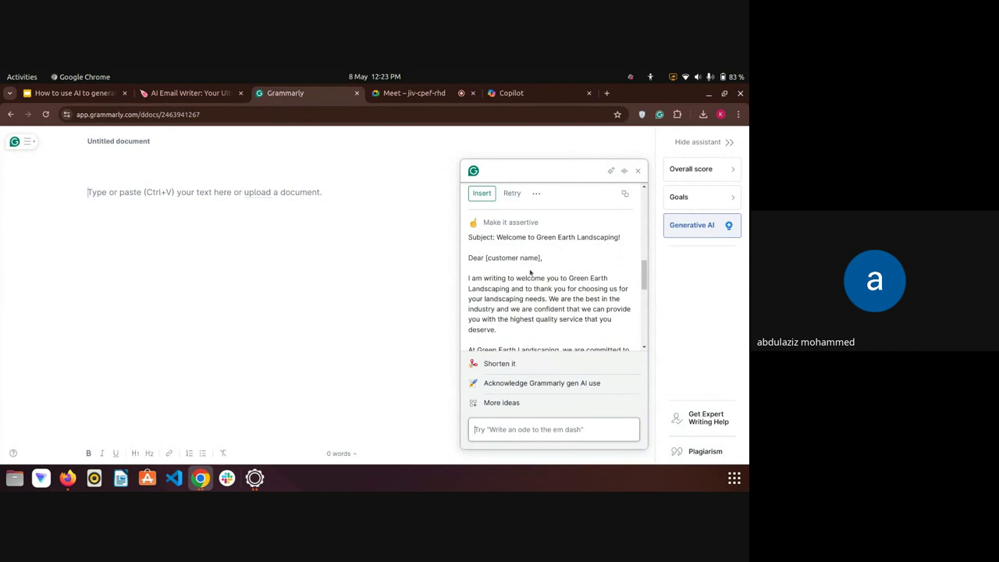
pyautogui.scroll(-1, 530, 273)
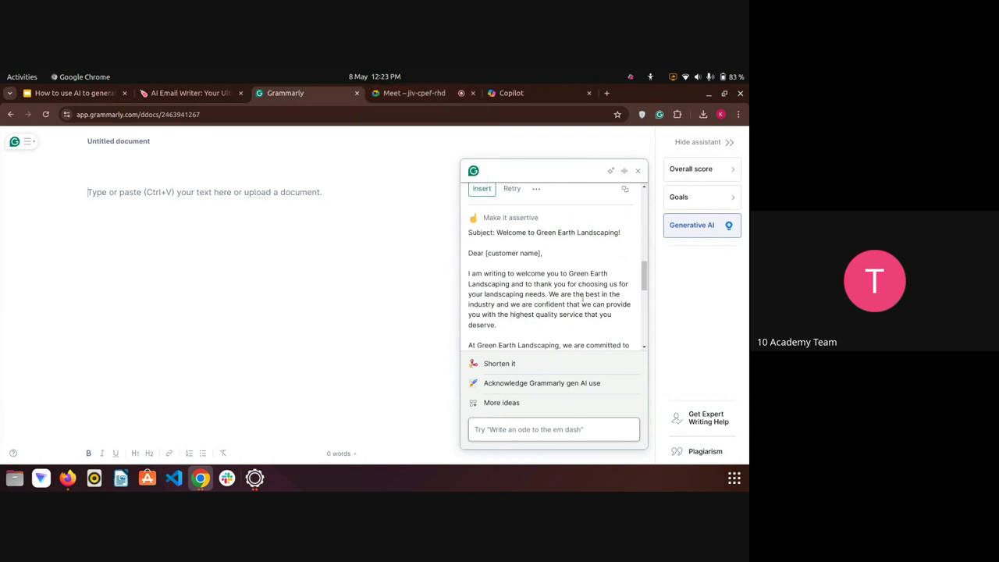
pyautogui.scroll(-1, 583, 299)
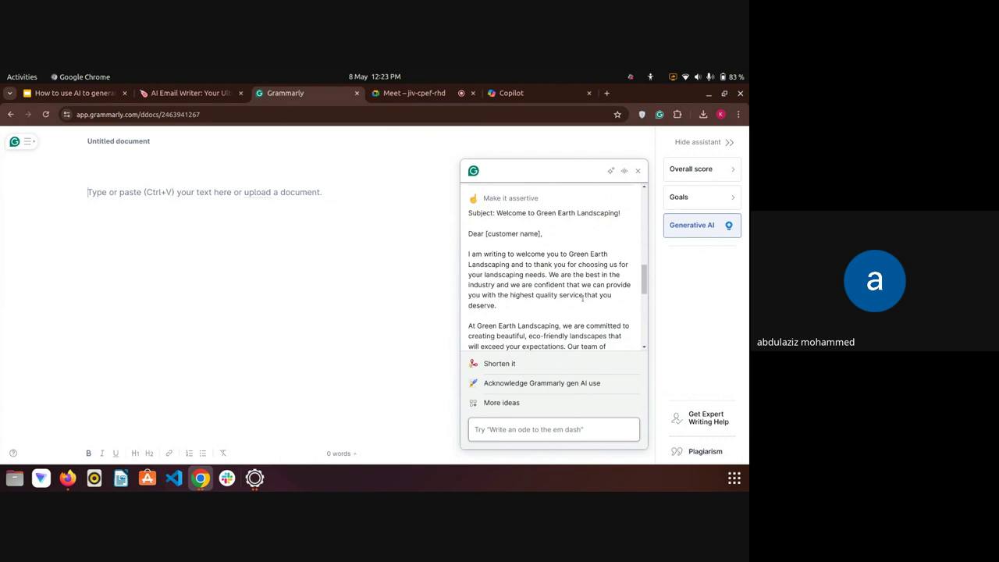
pyautogui.scroll(-5, 547, 305)
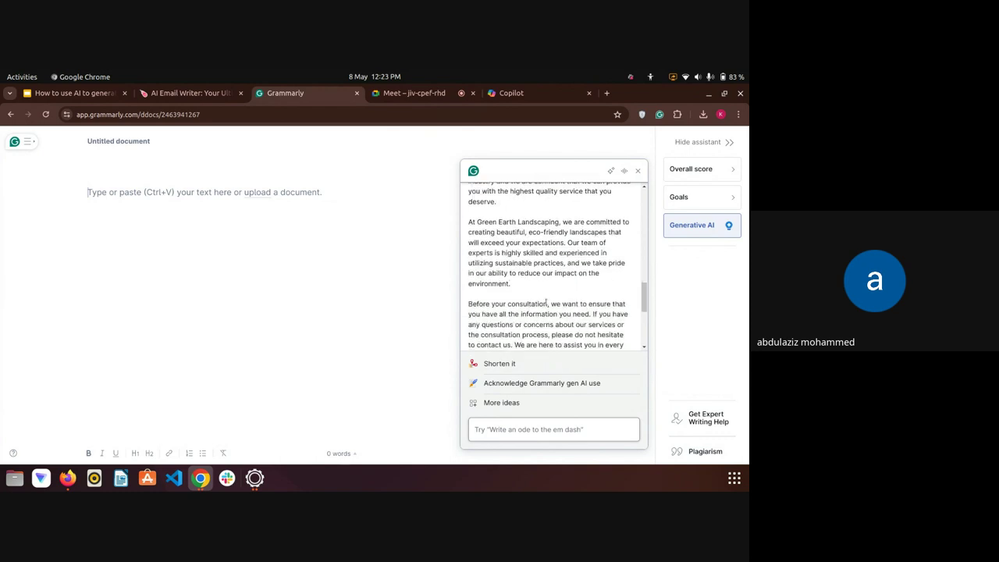
pyautogui.scroll(-4, 546, 303)
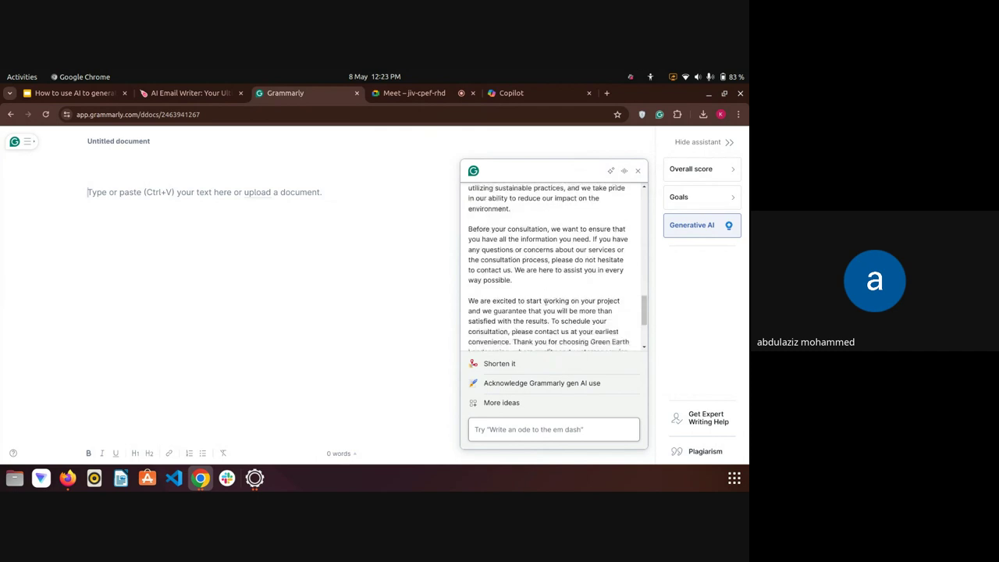
pyautogui.scroll(-1, 546, 301)
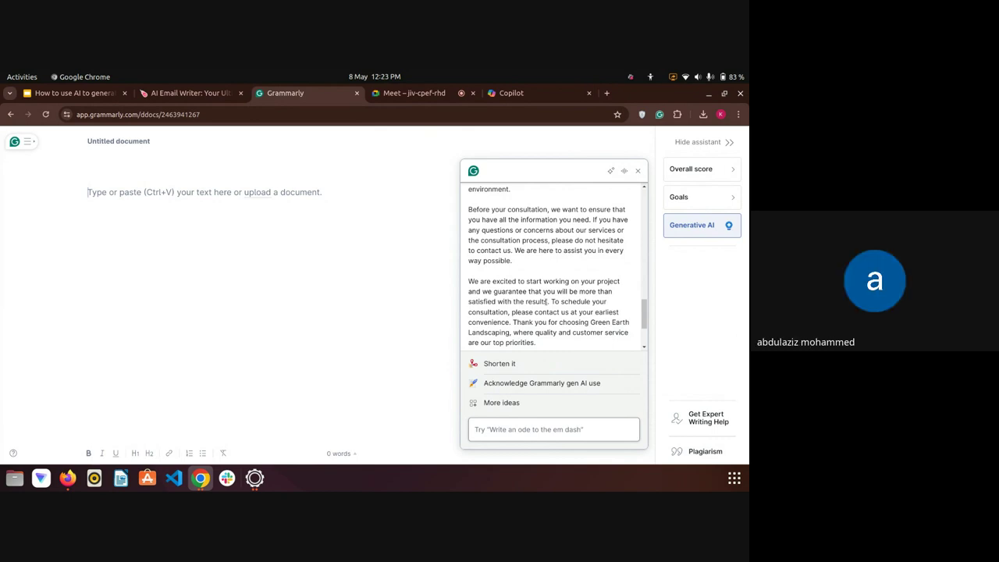
pyautogui.scroll(-2, 544, 289)
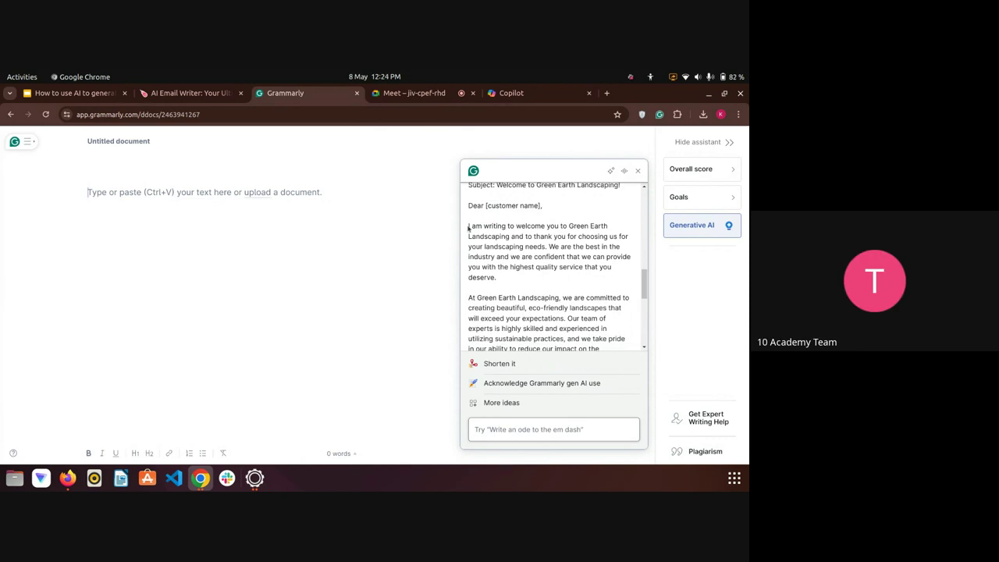
# Review the generated welcome email down to its sign-off, then return to the Google Meet call
pyautogui.moveTo(468, 226); pyautogui.dragTo(538, 309)
pyautogui.click(489, 271)
pyautogui.scroll(-3, 485, 290)
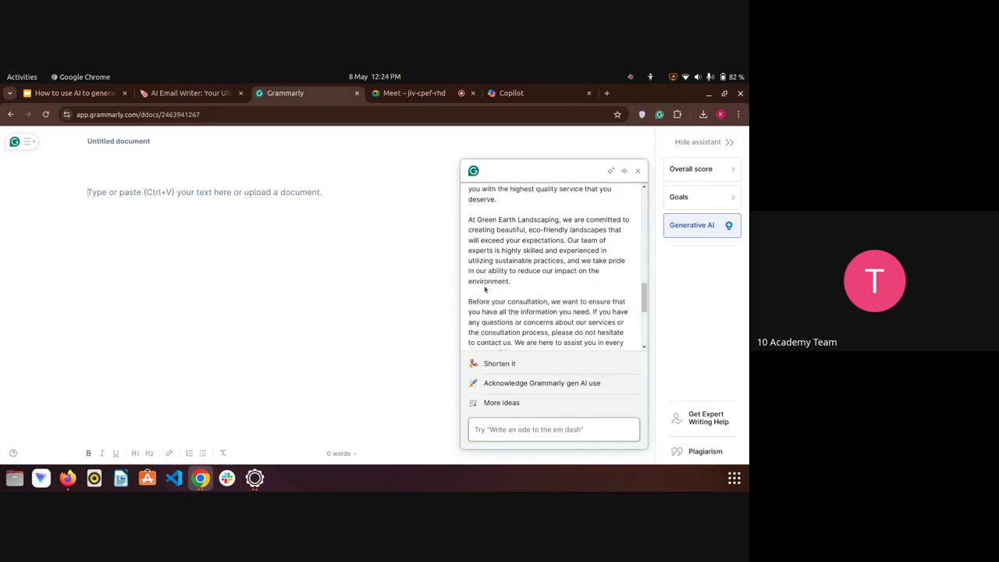
pyautogui.scroll(-1, 485, 289)
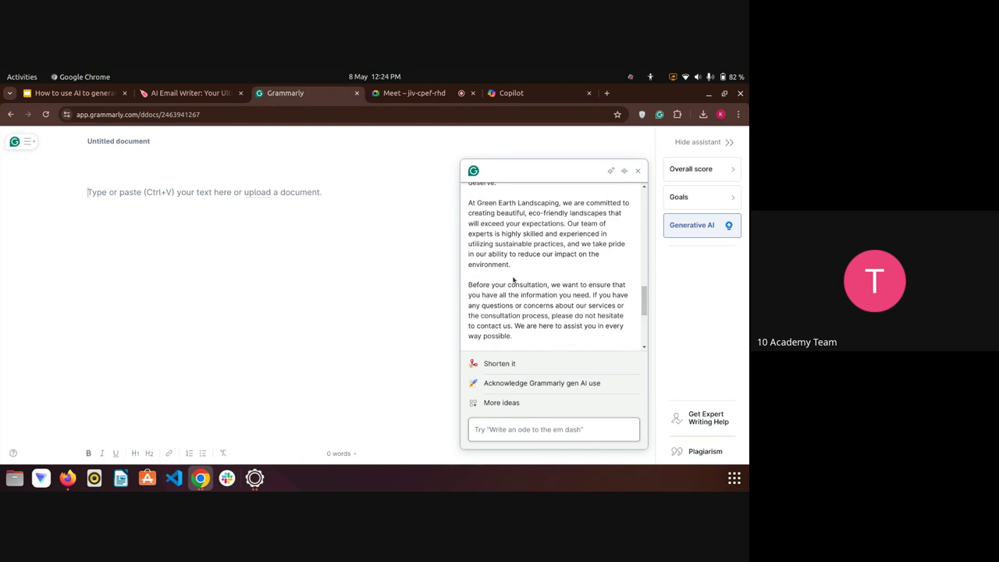
pyautogui.scroll(-5, 512, 279)
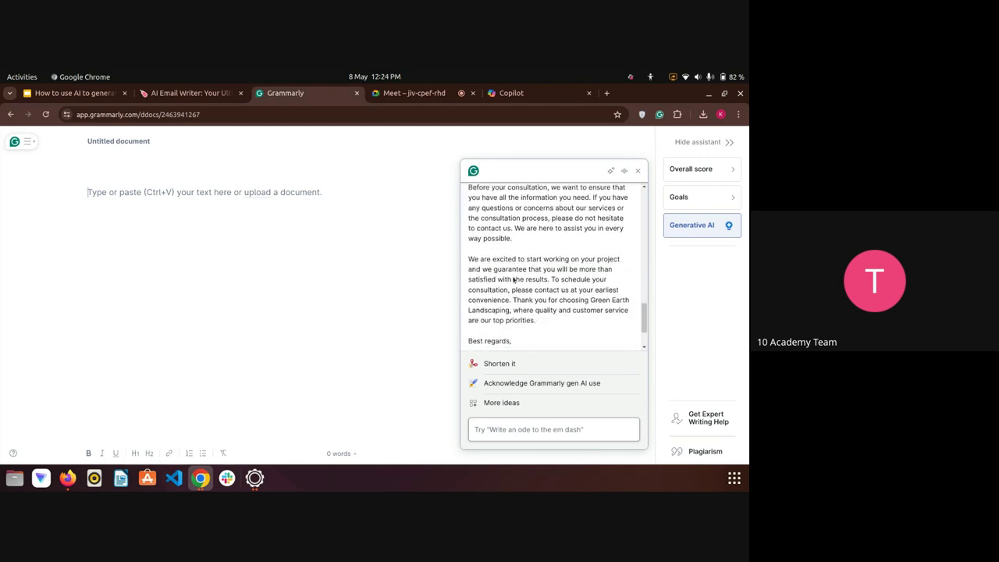
pyautogui.scroll(-1, 516, 279)
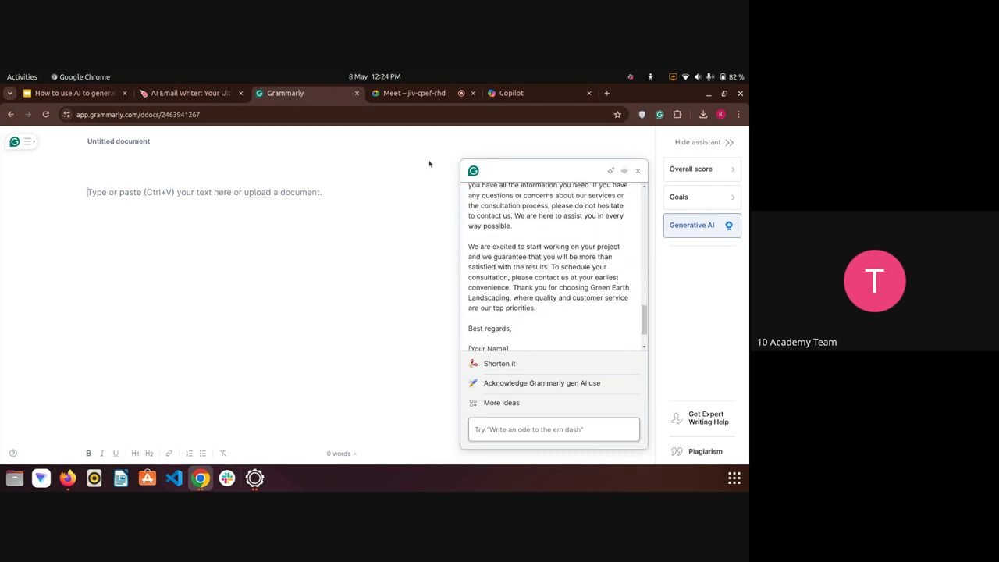
pyautogui.click(423, 95)
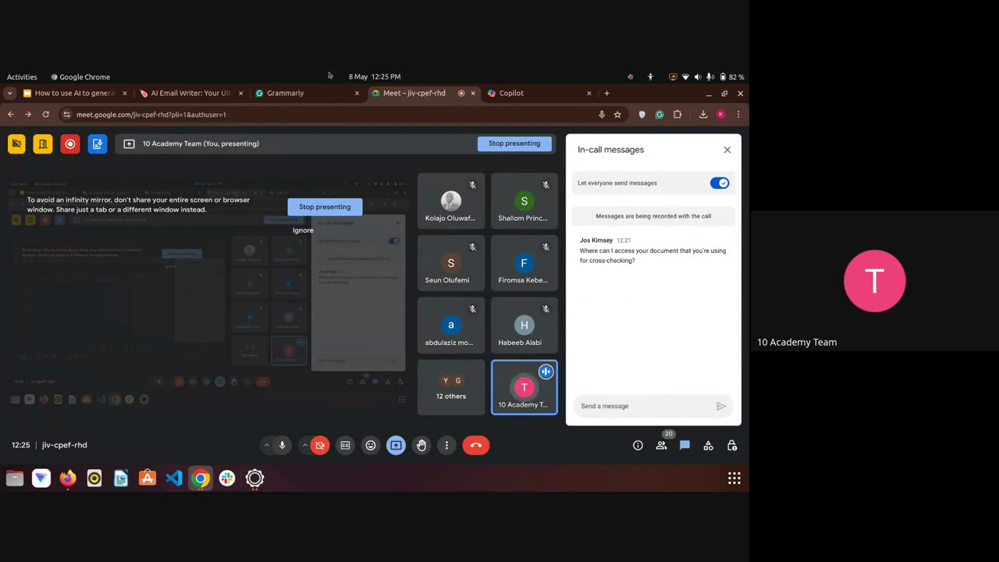
pyautogui.click(296, 92)
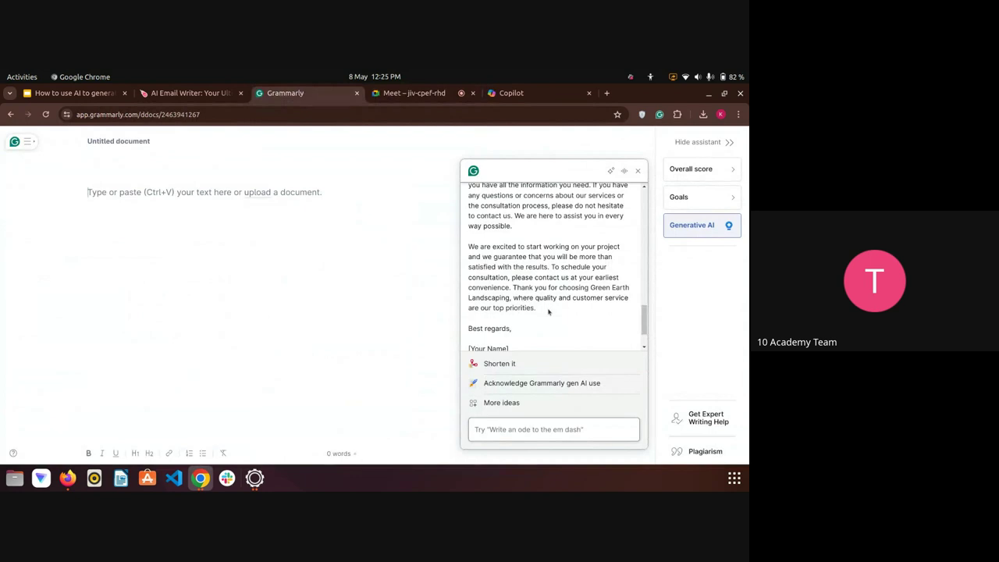
pyautogui.moveTo(547, 312); pyautogui.dragTo(466, 235)
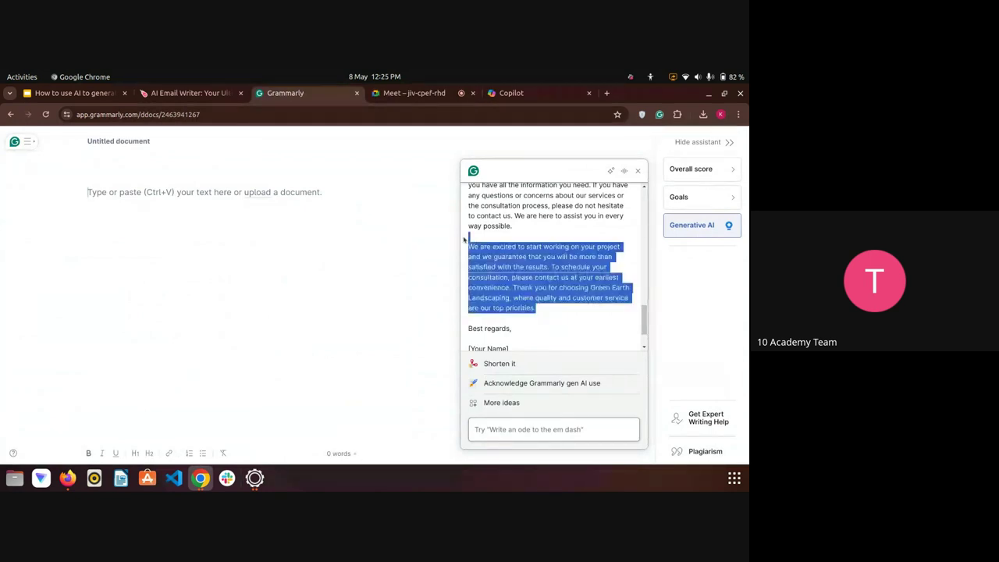
pyautogui.click(523, 252)
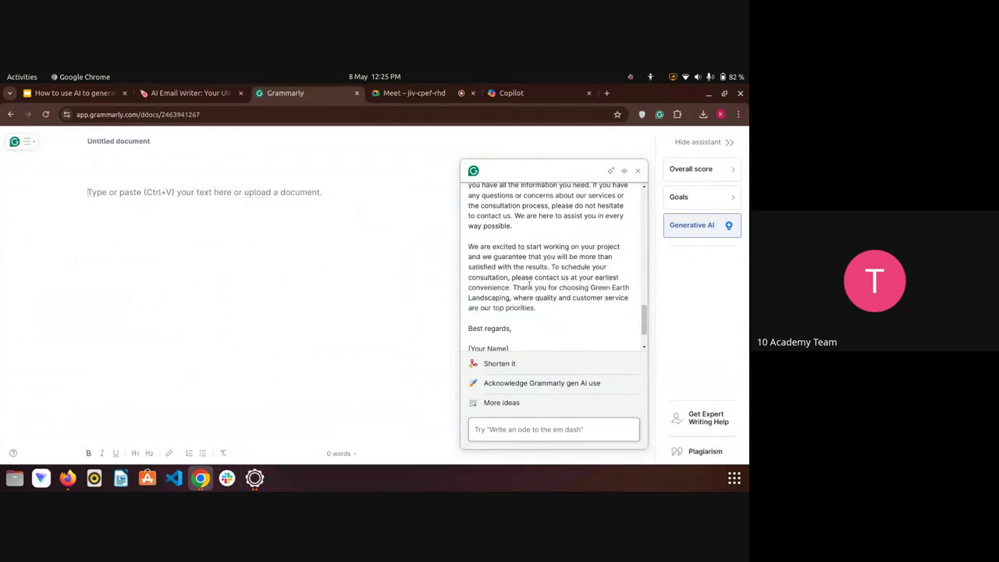
pyautogui.moveTo(542, 312); pyautogui.dragTo(471, 228)
pyautogui.click(474, 228)
pyautogui.click(425, 95)
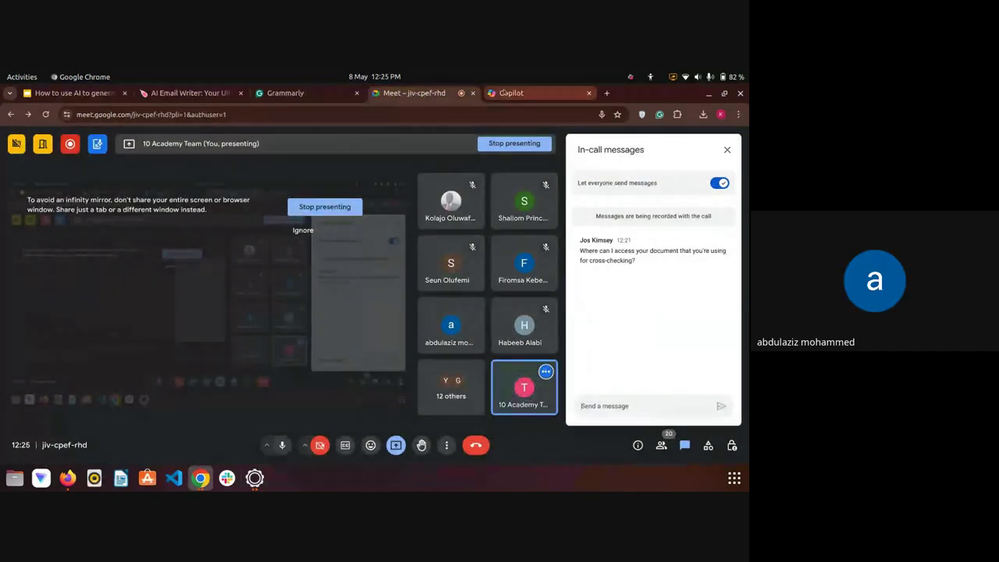
pyautogui.click(503, 93)
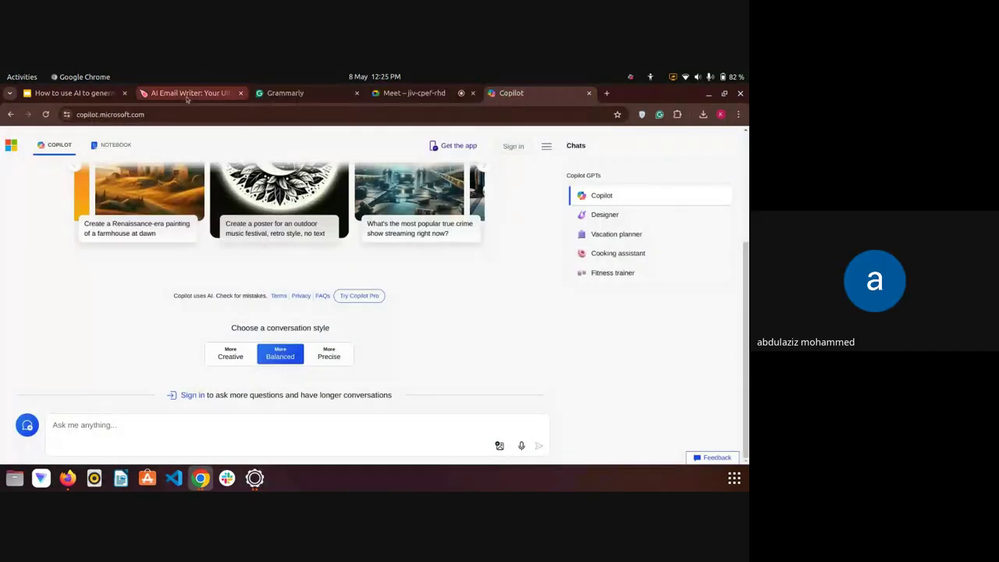
pyautogui.click(290, 95)
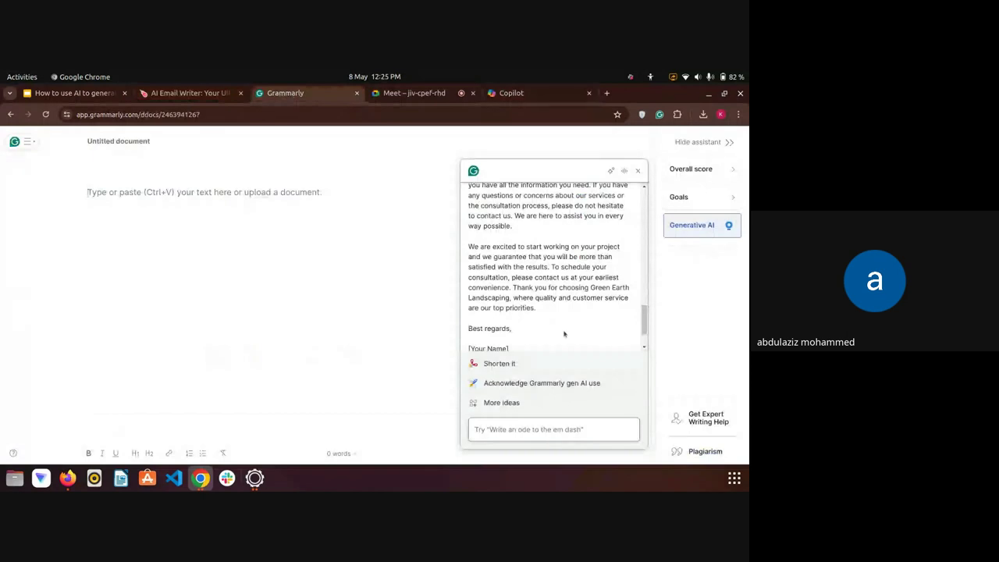
pyautogui.moveTo(563, 334); pyautogui.dragTo(463, 267)
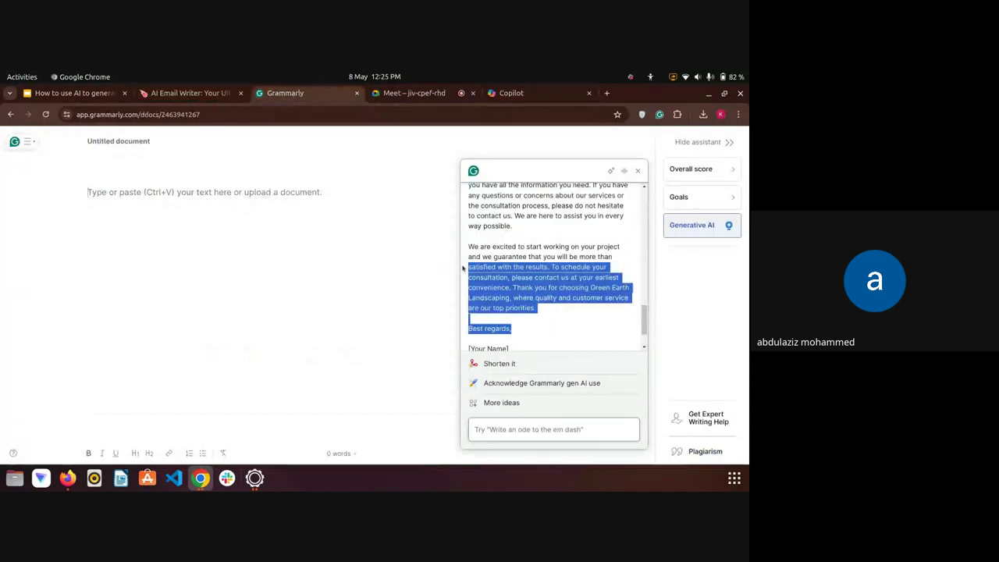
pyautogui.click(492, 273)
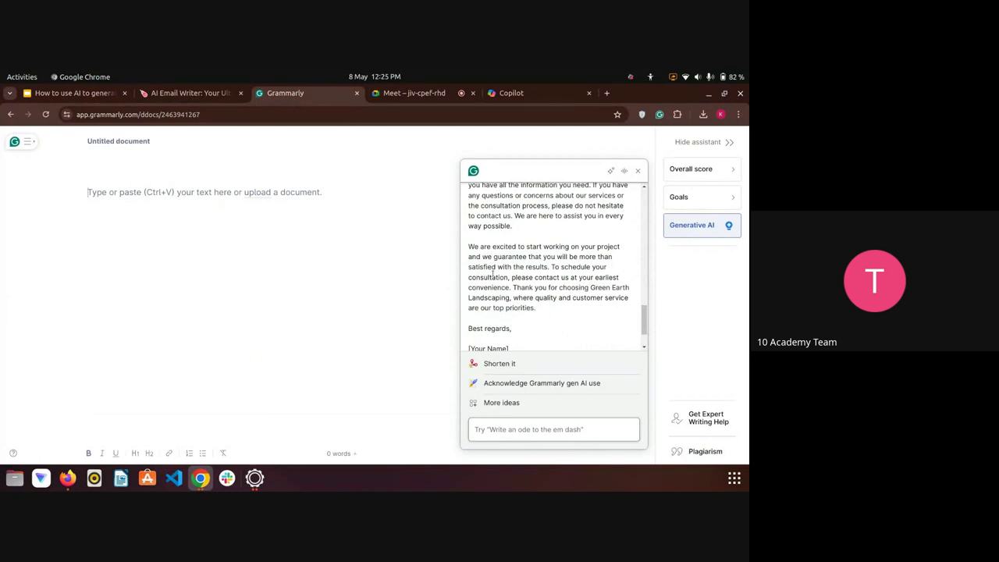
pyautogui.scroll(2, 492, 274)
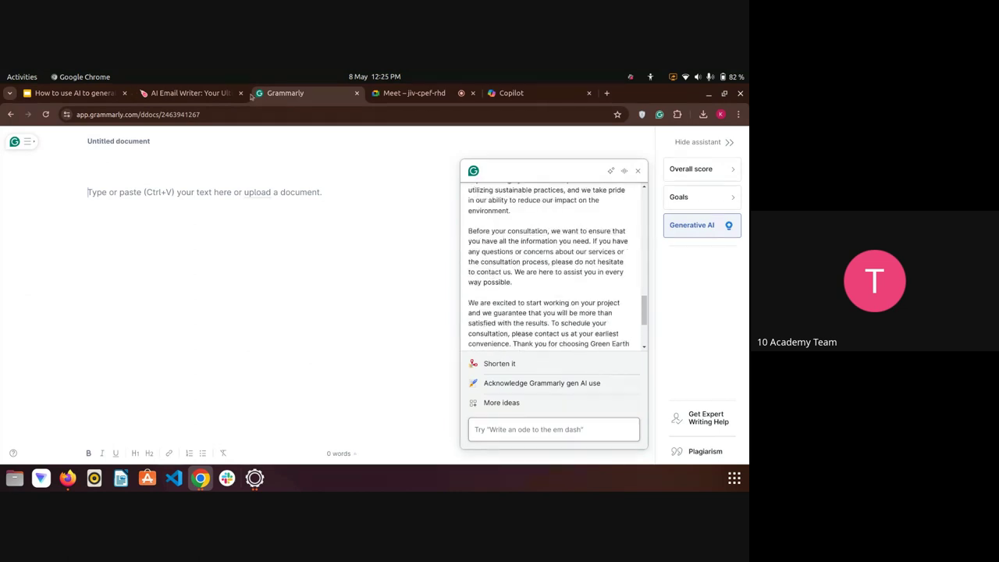
pyautogui.click(411, 99)
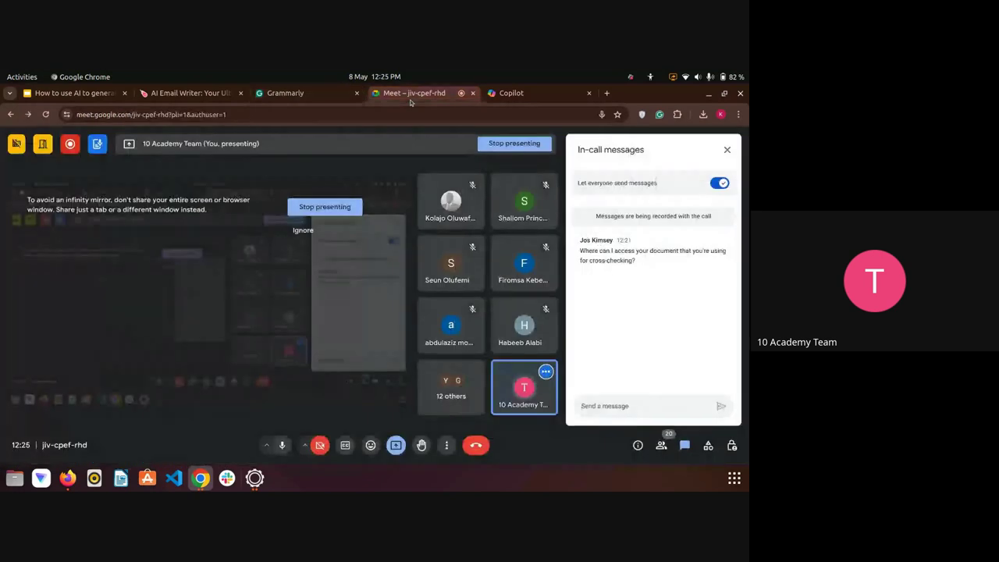